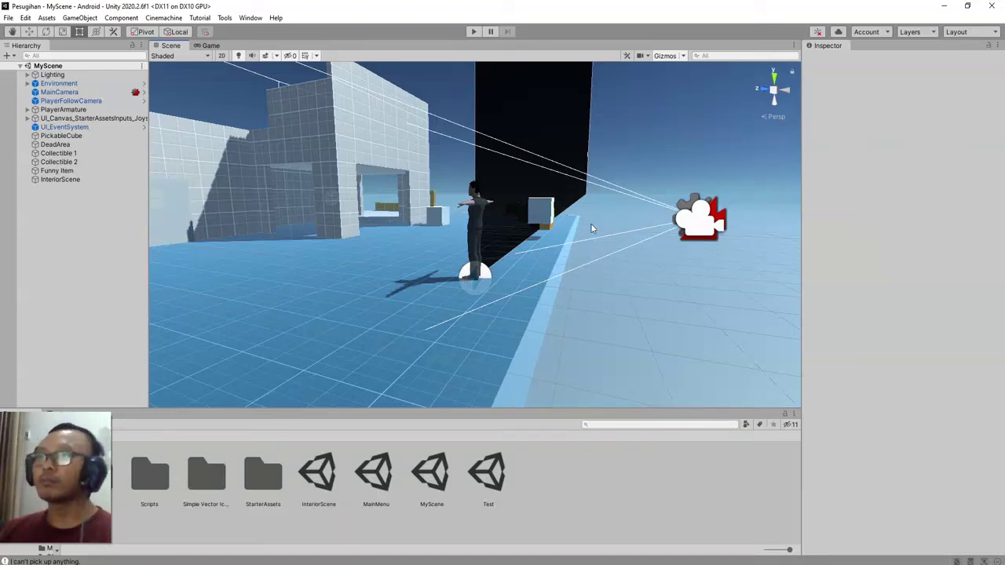
# Inspect the character and the InteriorScene door trigger in the Scene view
pyautogui.moveTo(467, 276)
pyautogui.keyDown('alt'); pyautogui.mouseDown()
pyautogui.moveTo(792, 296)
pyautogui.moveTo(506, 347)
pyautogui.moveTo(579, 341)
pyautogui.moveTo(394, 279)
pyautogui.mouseUp(); pyautogui.keyUp('alt')
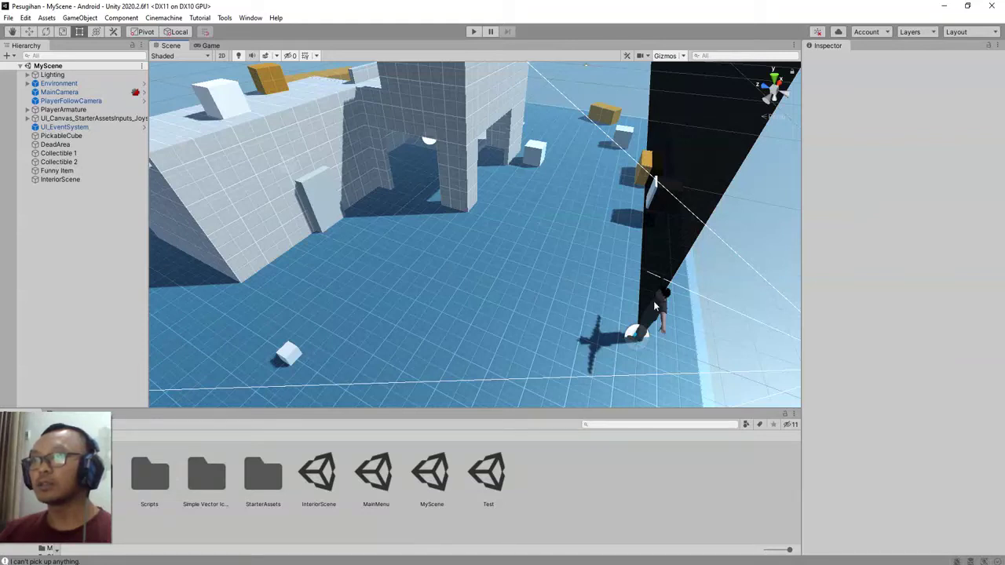
pyautogui.moveTo(653, 301)
pyautogui.keyDown('alt'); pyautogui.mouseDown()
pyautogui.moveTo(701, 229)
pyautogui.moveTo(376, 273)
pyautogui.mouseUp(); pyautogui.keyUp('alt')
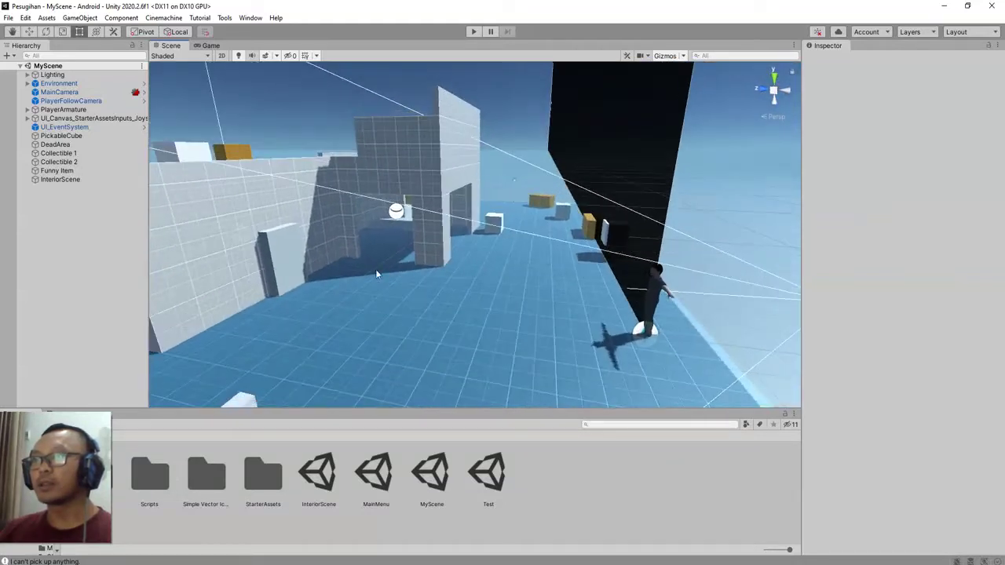
pyautogui.click(286, 261)
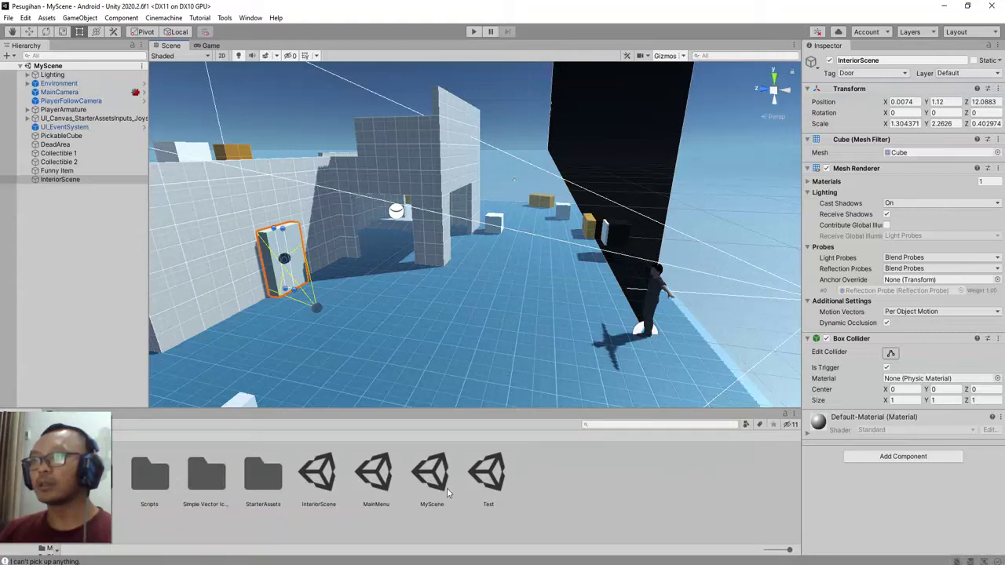
pyautogui.moveTo(659, 318)
pyautogui.mouseDown(button='right')
pyautogui.moveTo(613, 315)
pyautogui.moveTo(513, 369)
pyautogui.mouseUp(button='right')
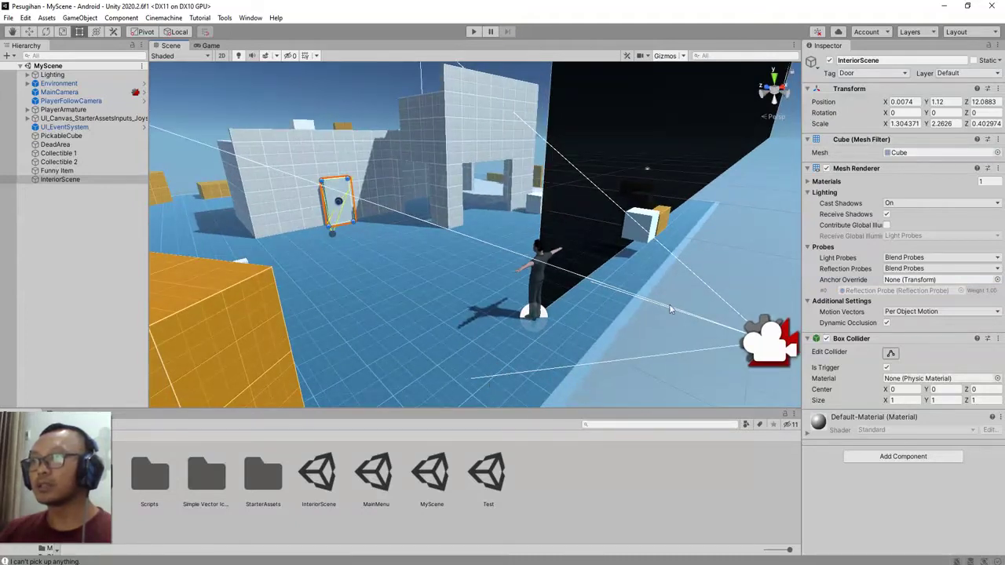
pyautogui.moveTo(670, 308); pyautogui.dragTo(519, 270, button='right')
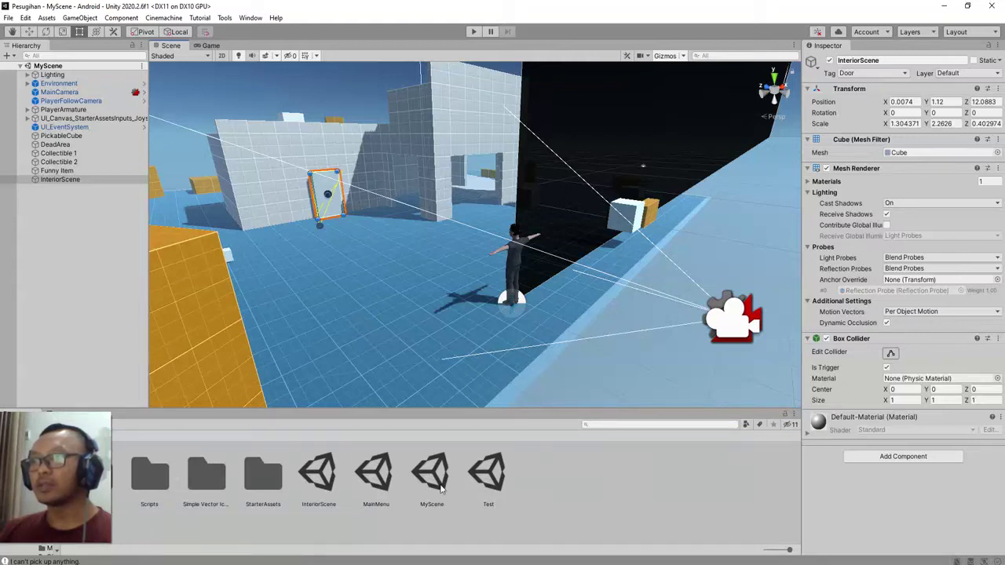
# Briefly open InteriorScene and MainMenu, then return to MyScene
pyautogui.doubleClick(322, 490)
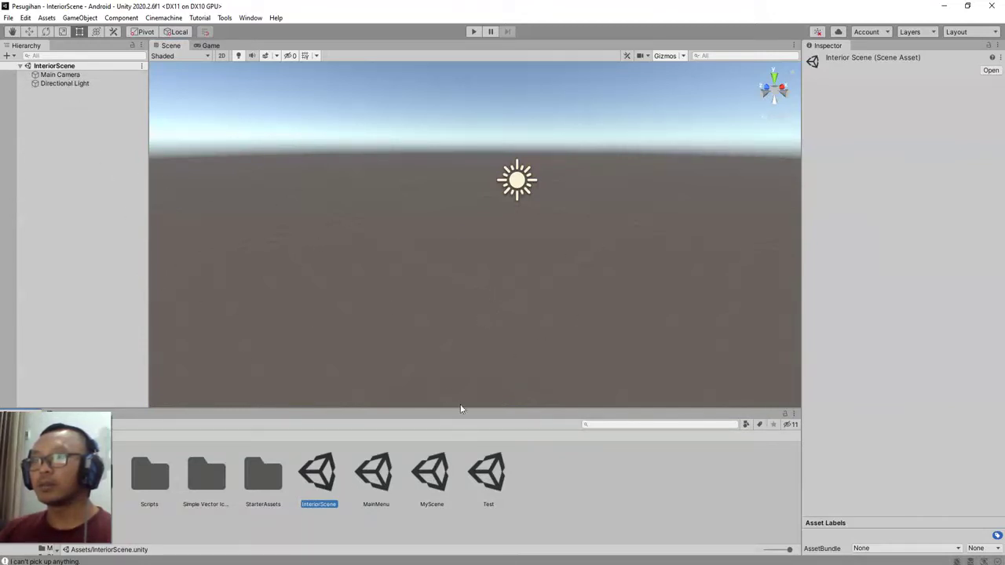
pyautogui.doubleClick(375, 475)
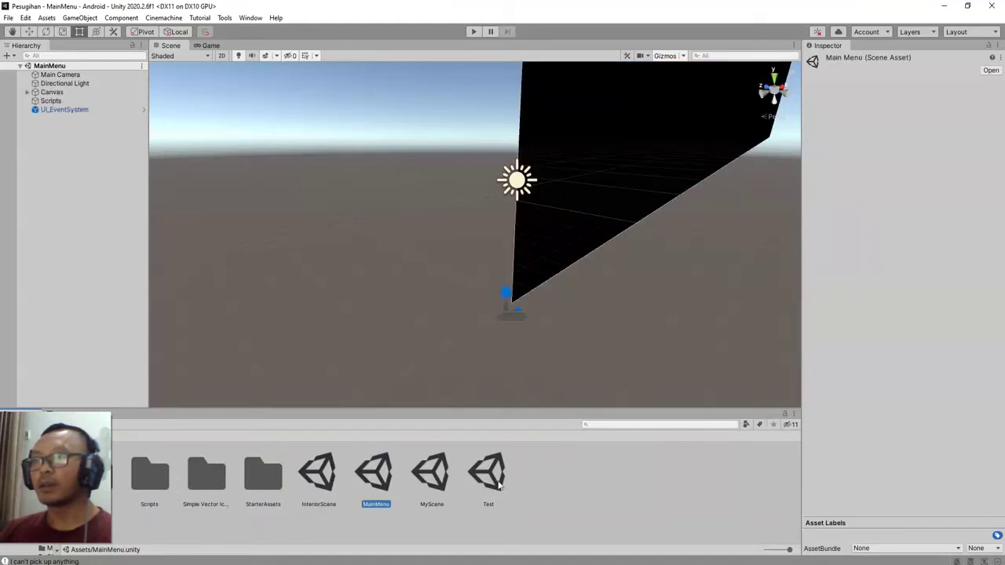
pyautogui.click(586, 497)
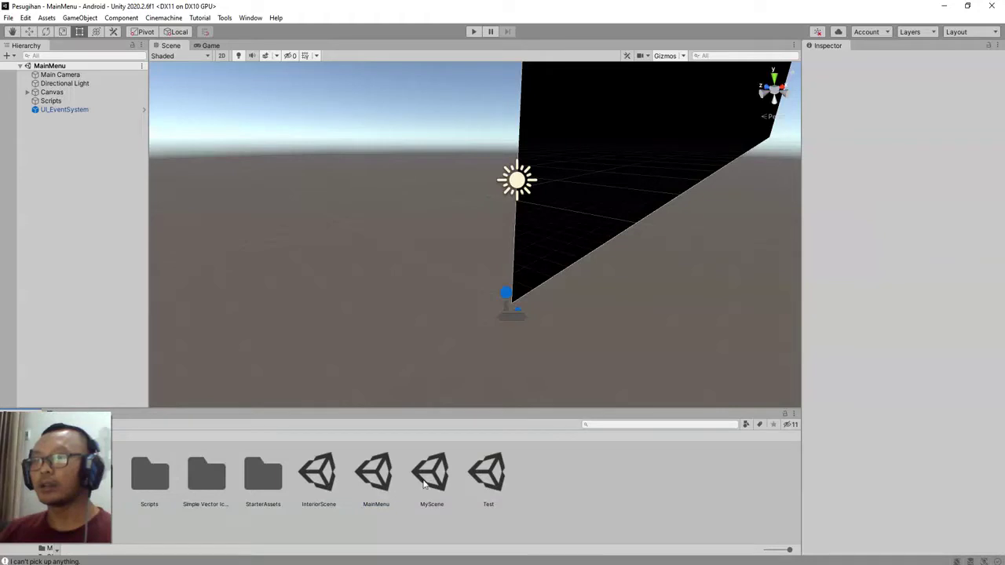
pyautogui.click(443, 486)
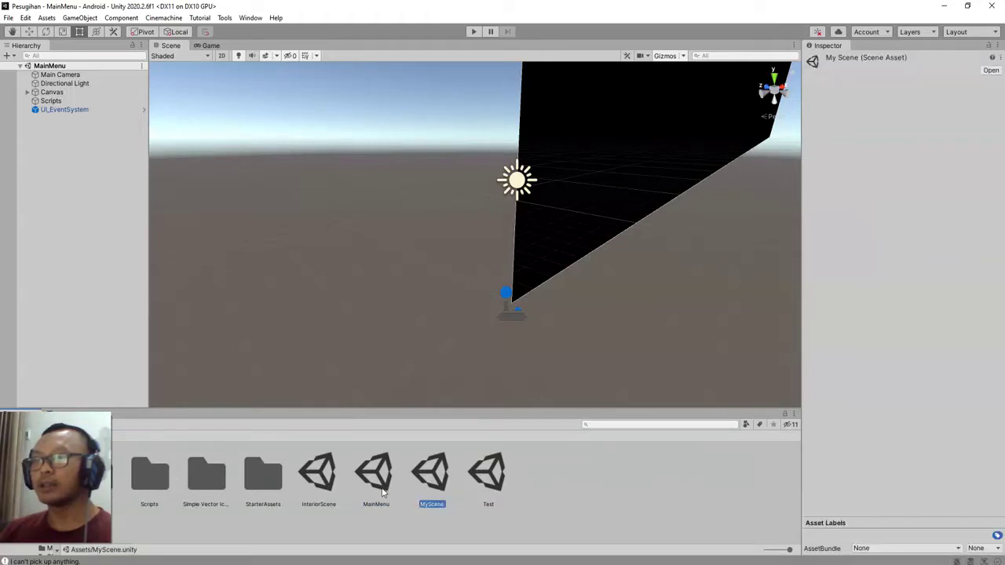
pyautogui.doubleClick(432, 485)
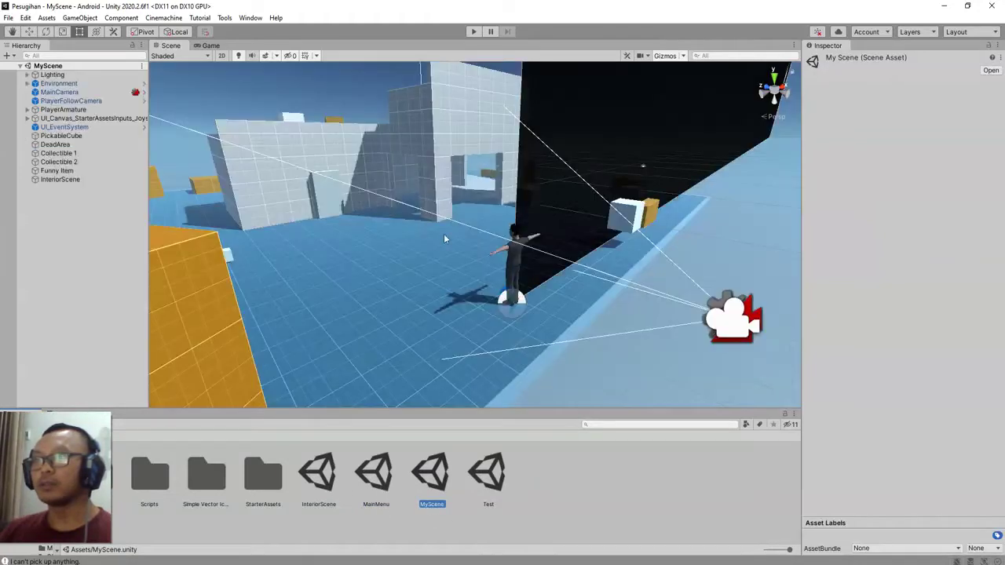
# Inspect the character's Tops mesh and main camera, and collapse the PlayerArmature hierarchy
pyautogui.click(83, 243)
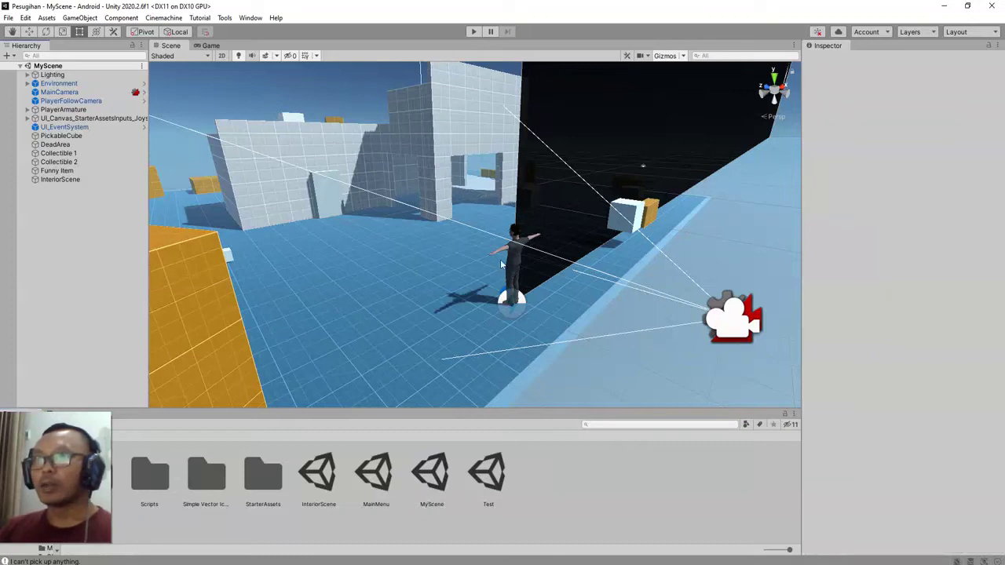
pyautogui.click(517, 260)
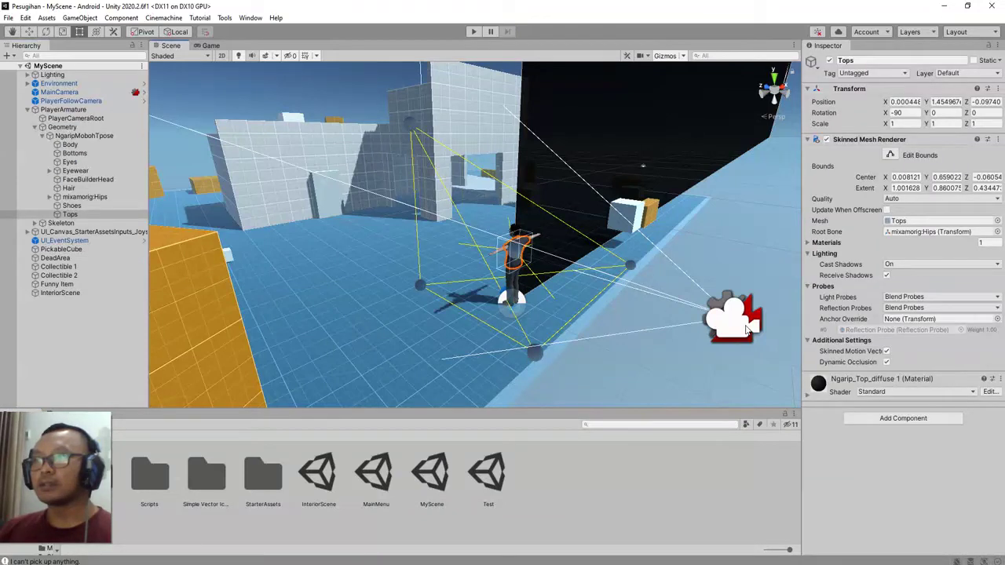
pyautogui.click(746, 327)
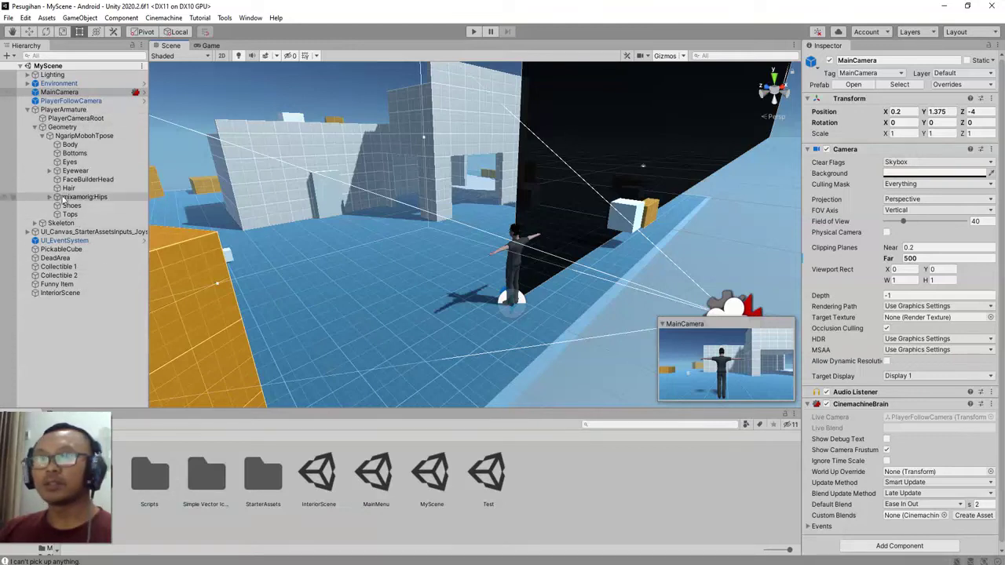
pyautogui.click(34, 109)
pyautogui.click(80, 265)
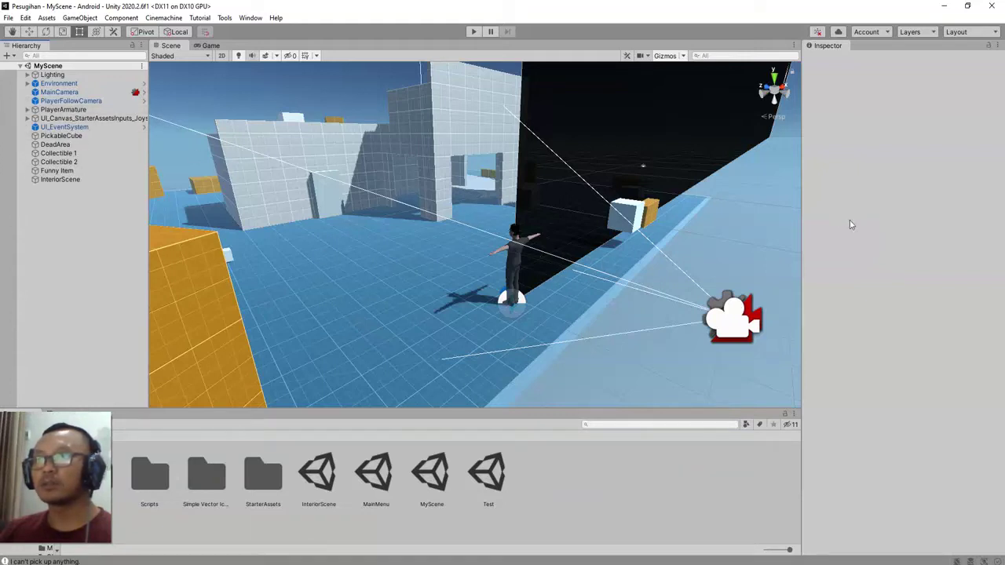
pyautogui.moveTo(425, 278)
pyautogui.mouseDown(button='right')
pyautogui.moveTo(572, 271)
pyautogui.moveTo(719, 283)
pyautogui.moveTo(151, 257)
pyautogui.mouseUp(button='right')
# Create an empty GameObject named 'PlayerRig' in the MyScene Hierarchy
pyautogui.rightClick(52, 236)
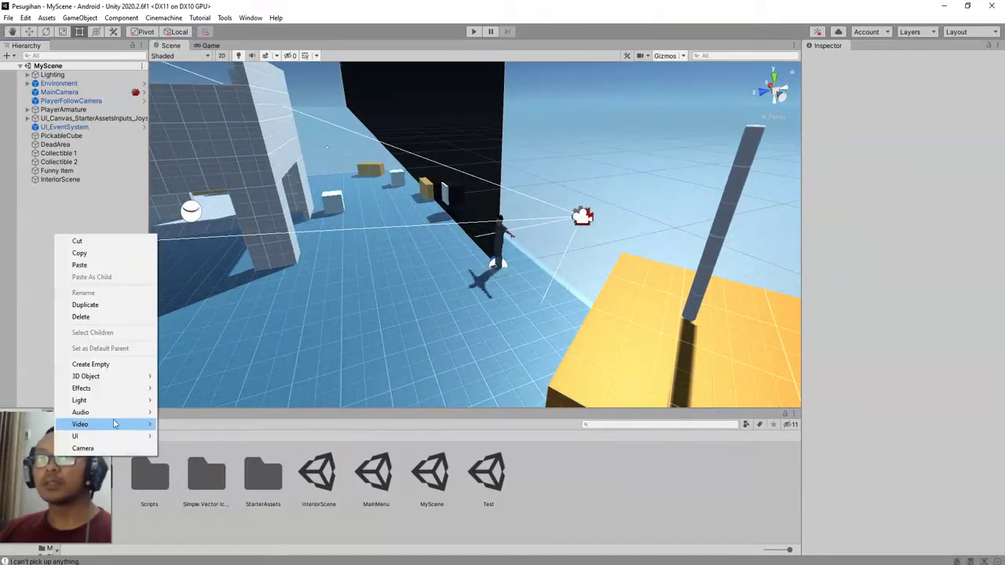
pyautogui.click(92, 365)
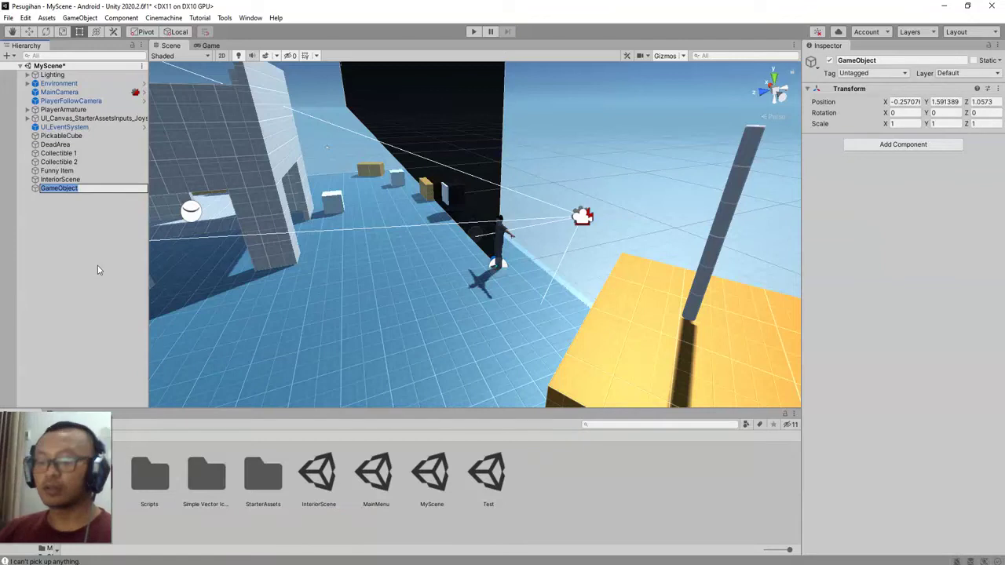
pyautogui.write('PlayerRig')
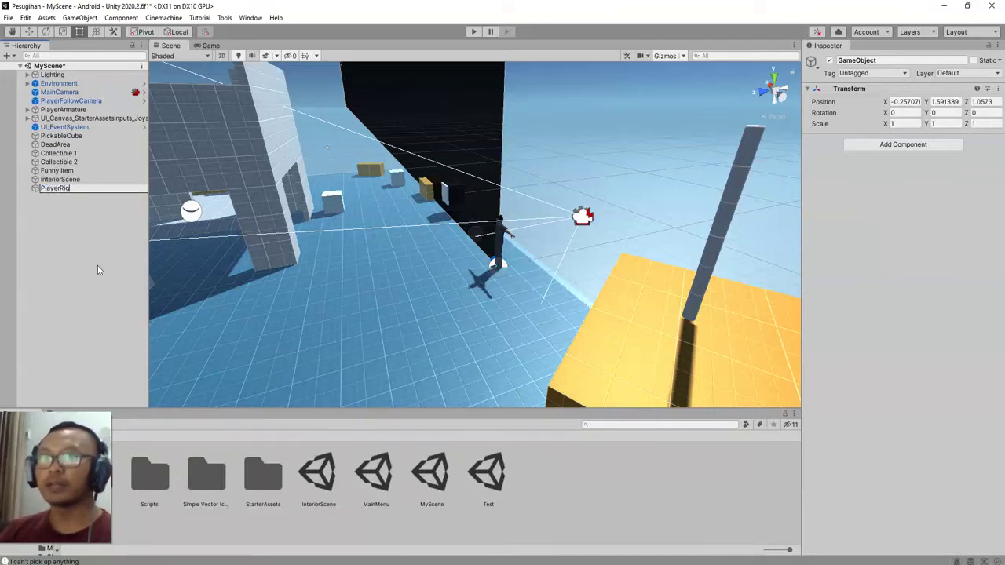
pyautogui.press('Return')
pyautogui.click(97, 271)
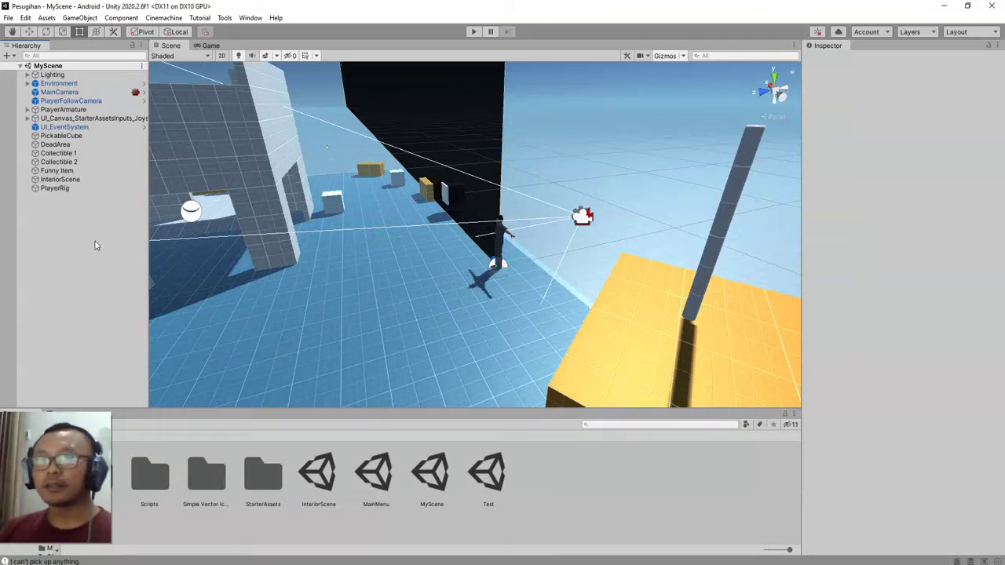
pyautogui.click(57, 93)
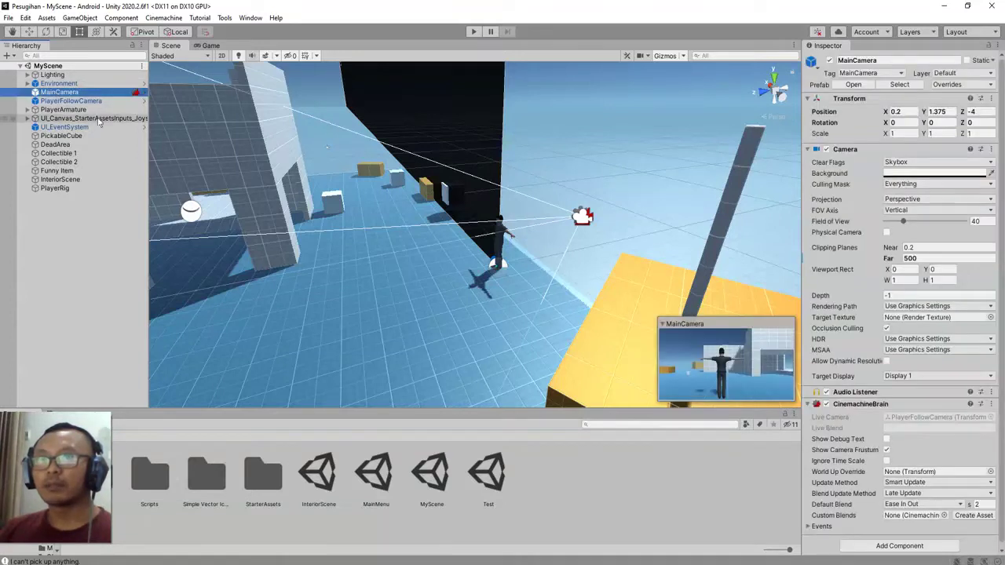
# Parent MainCamera, PlayerFollowCamera, PlayerArmature, the UI canvas and UI_EventSystem under PlayerRig, then save
pyautogui.keyDown('ctrl'); pyautogui.click(58, 101); pyautogui.keyUp('ctrl')
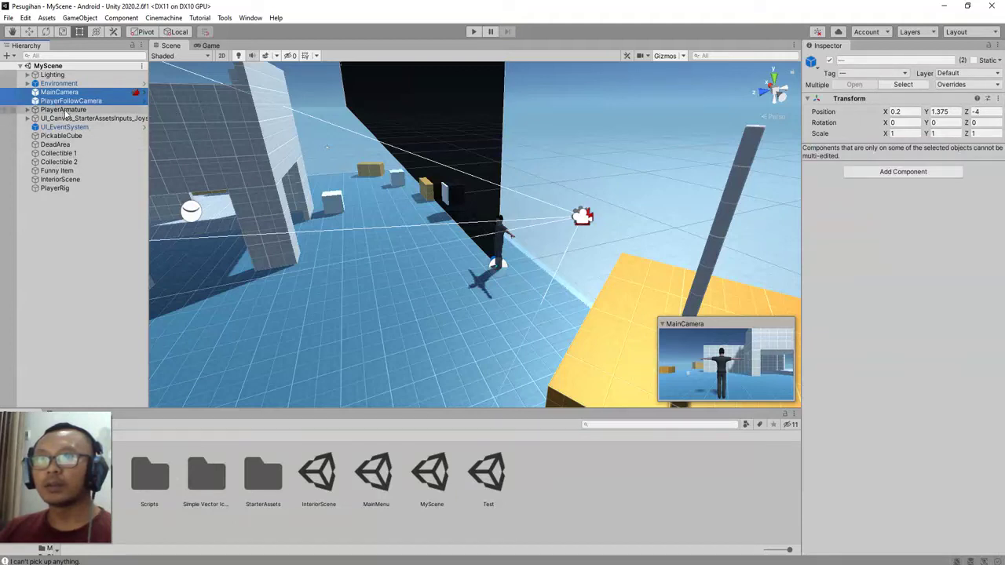
pyautogui.keyDown('ctrl'); pyautogui.click(66, 111); pyautogui.keyUp('ctrl')
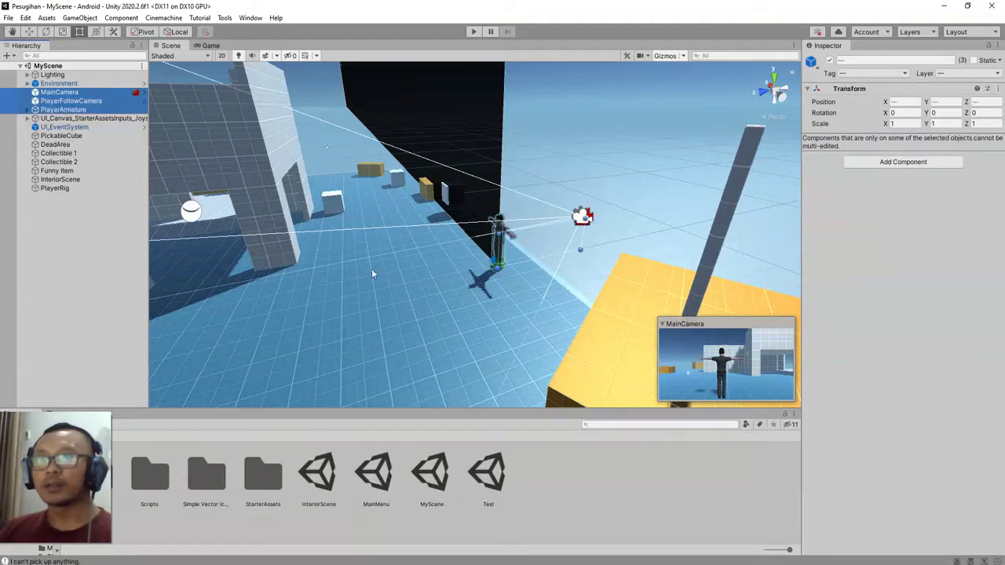
pyautogui.keyDown('ctrl'); pyautogui.click(65, 119); pyautogui.keyUp('ctrl')
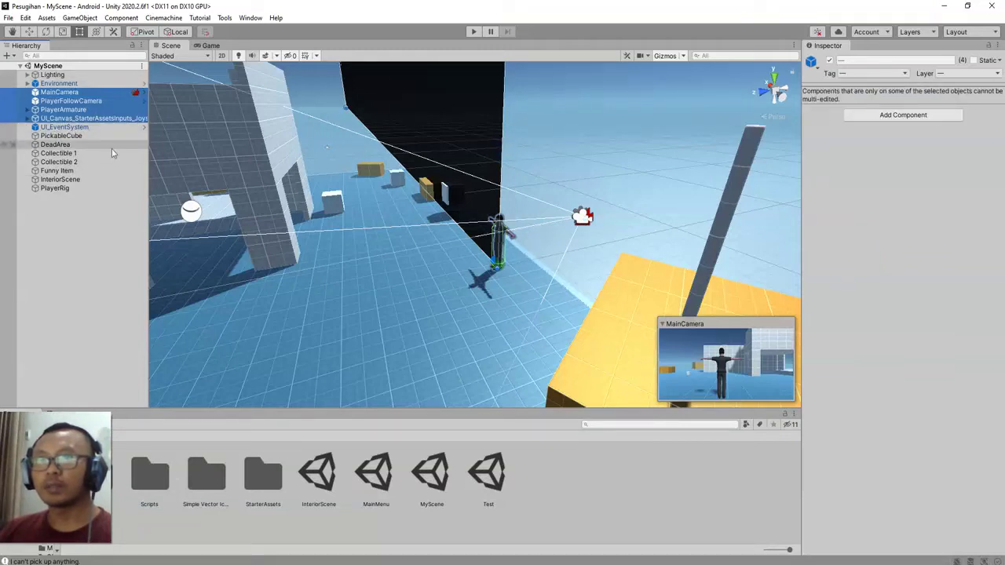
pyautogui.keyDown('ctrl'); pyautogui.click(70, 129); pyautogui.keyUp('ctrl')
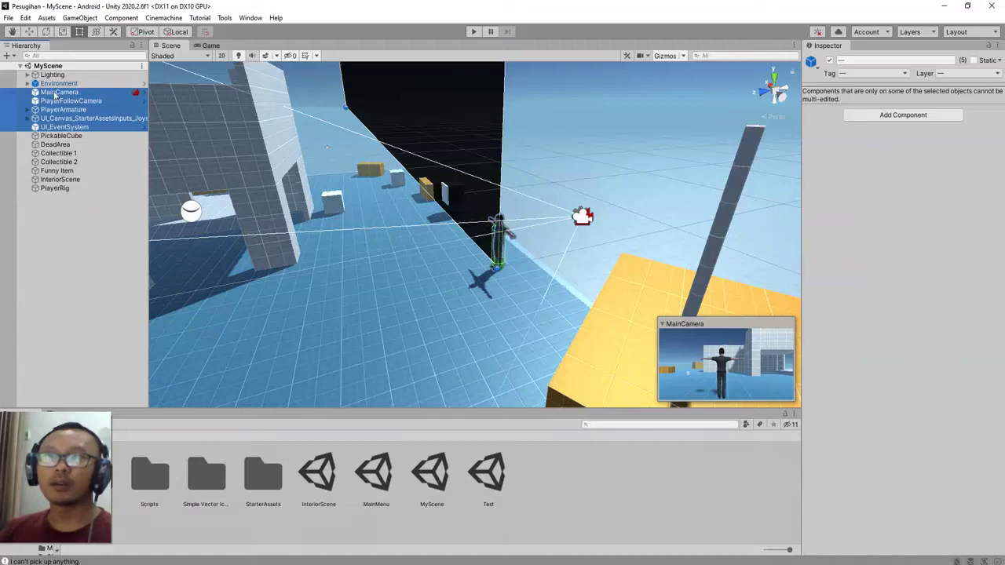
pyautogui.moveTo(56, 132); pyautogui.dragTo(55, 240)
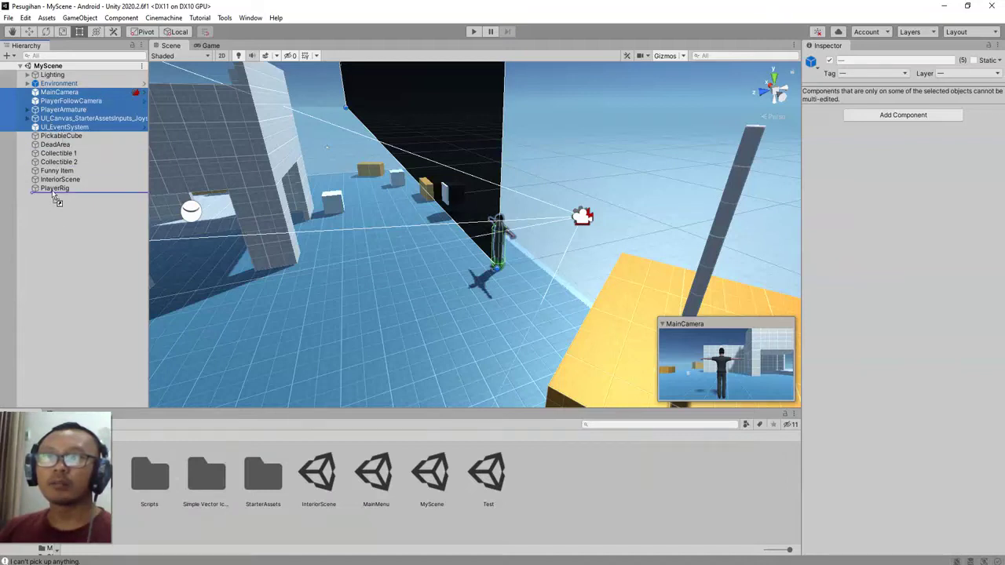
pyautogui.moveTo(53, 194); pyautogui.dragTo(53, 195)
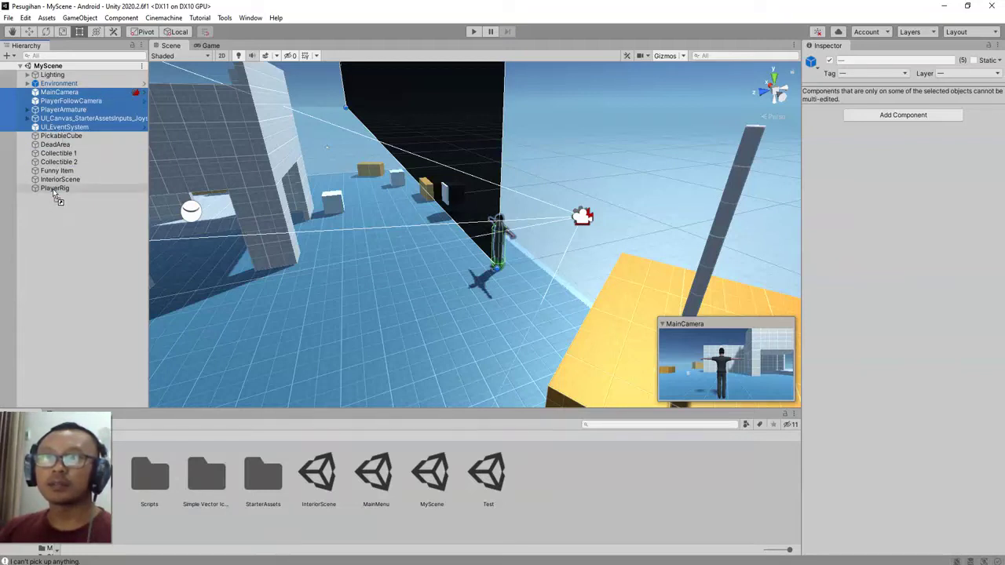
pyautogui.moveTo(53, 189); pyautogui.dragTo(53, 189)
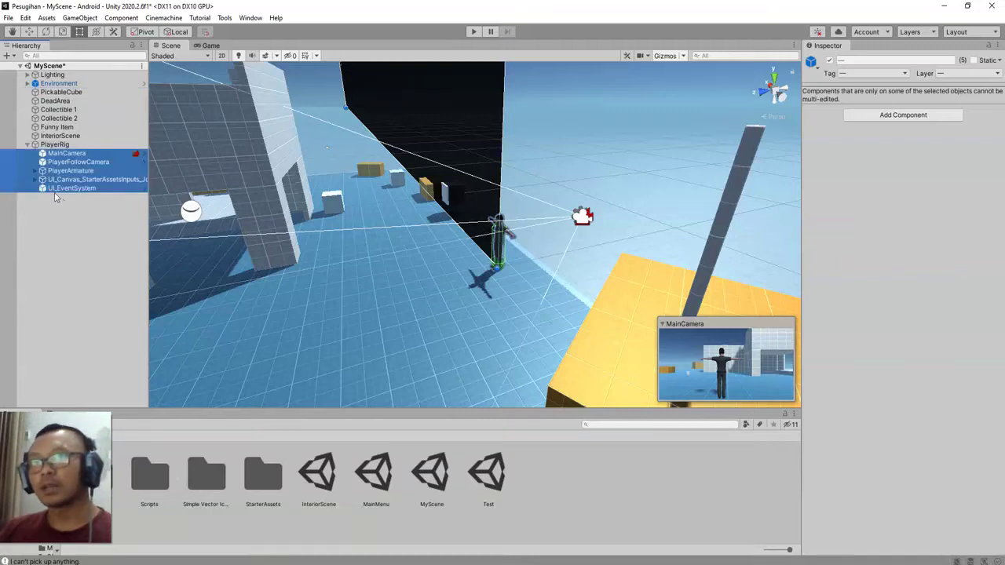
pyautogui.click(55, 146)
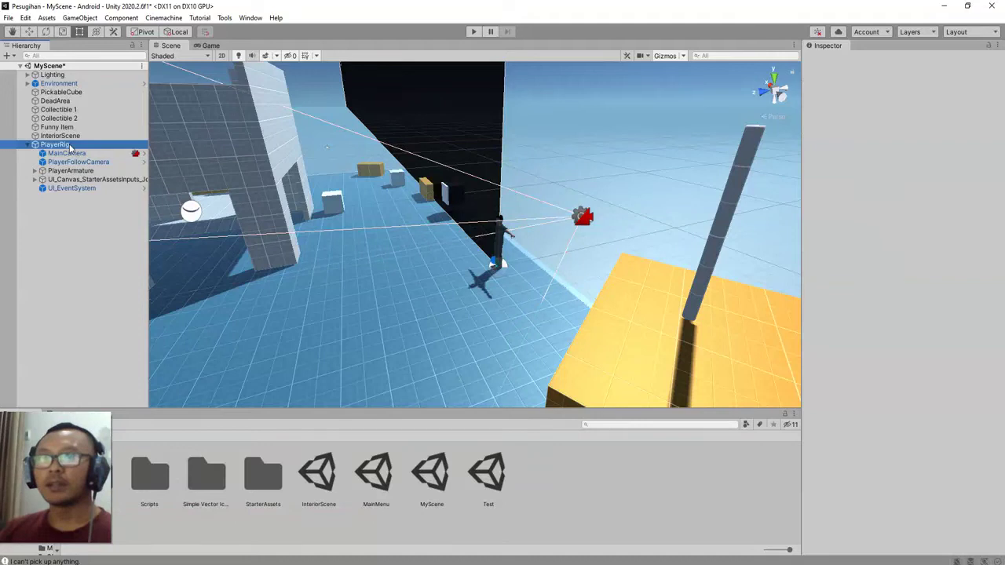
pyautogui.hotkey('ctrl', 's')
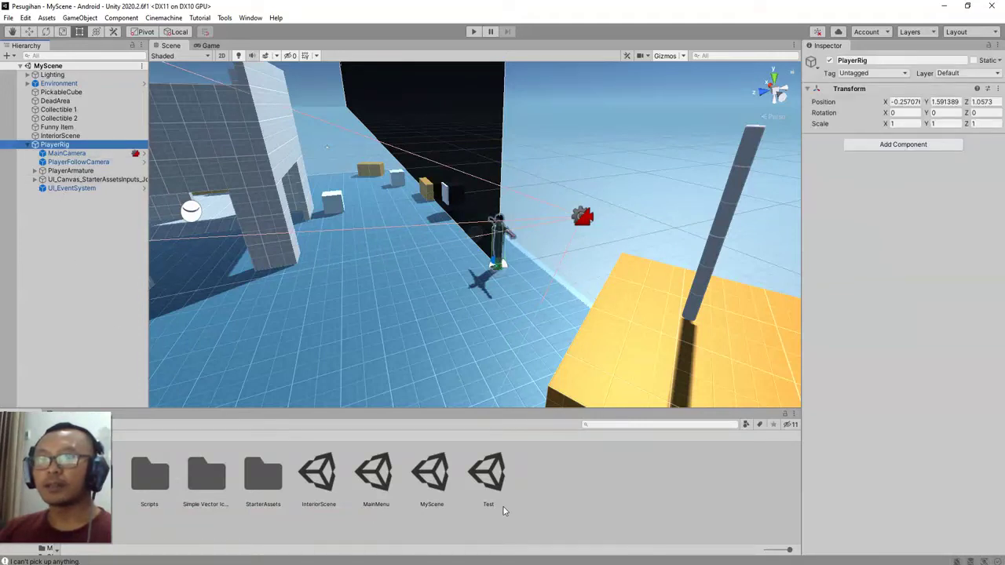
# Add a folder named 'Prefabs' to Assets in the Project panel
pyautogui.rightClick(583, 495)
pyautogui.moveTo(611, 210)
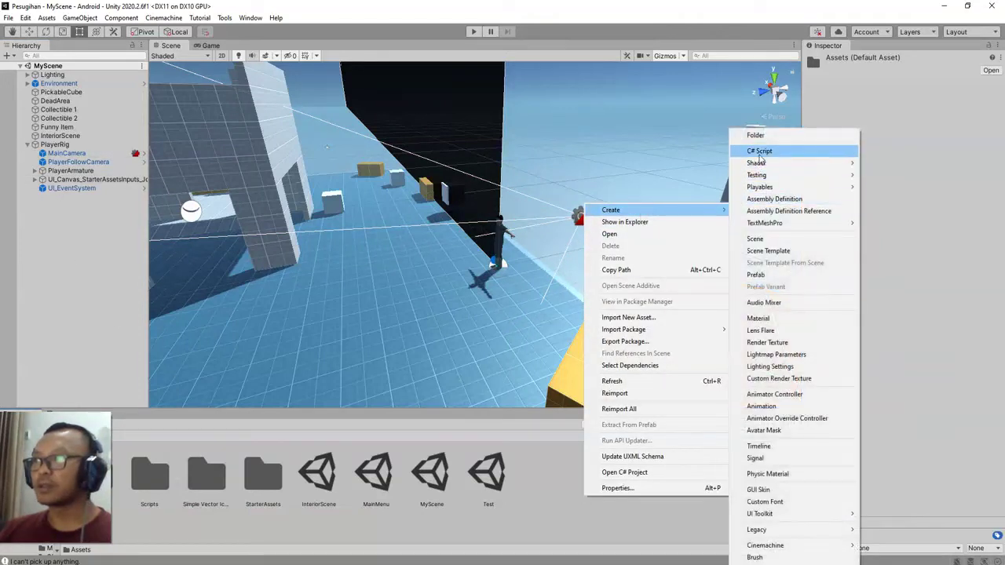
pyautogui.click(755, 135)
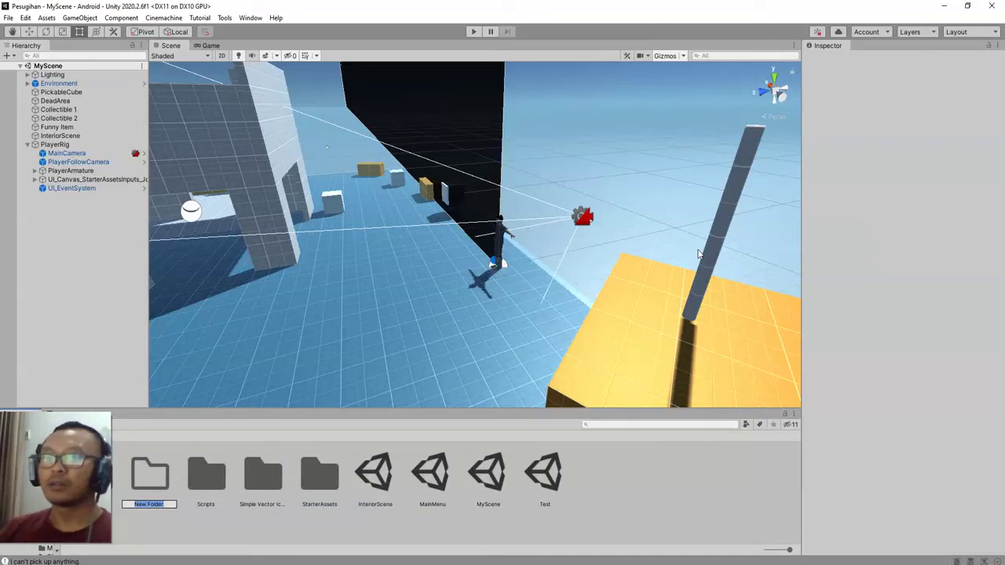
pyautogui.write('Prefabs')
pyautogui.press('Return')
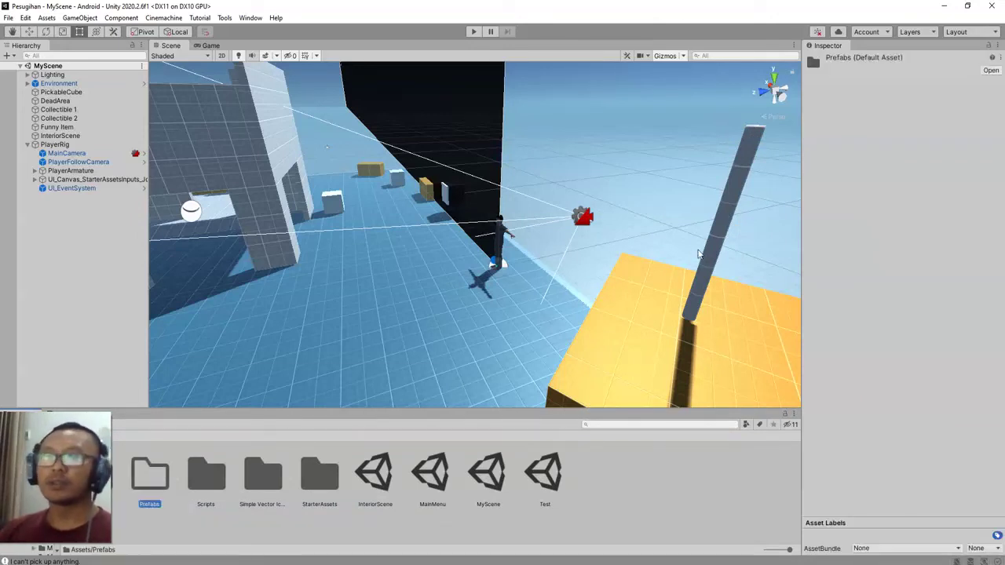
pyautogui.click(31, 146)
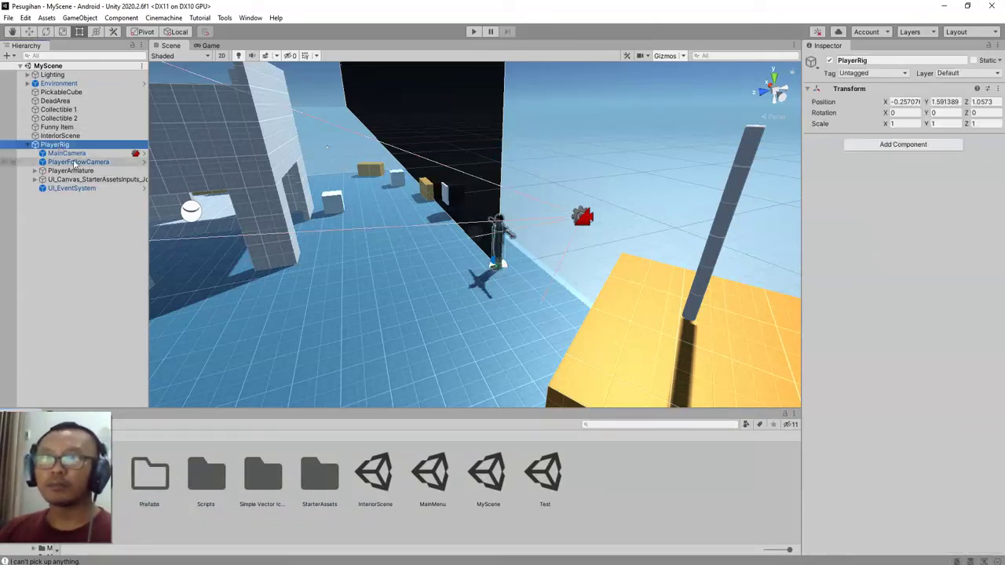
# Drag the collapsed PlayerRig into the Prefabs folder to save it as a prefab asset
pyautogui.click(29, 146)
pyautogui.moveTo(55, 146); pyautogui.dragTo(161, 480)
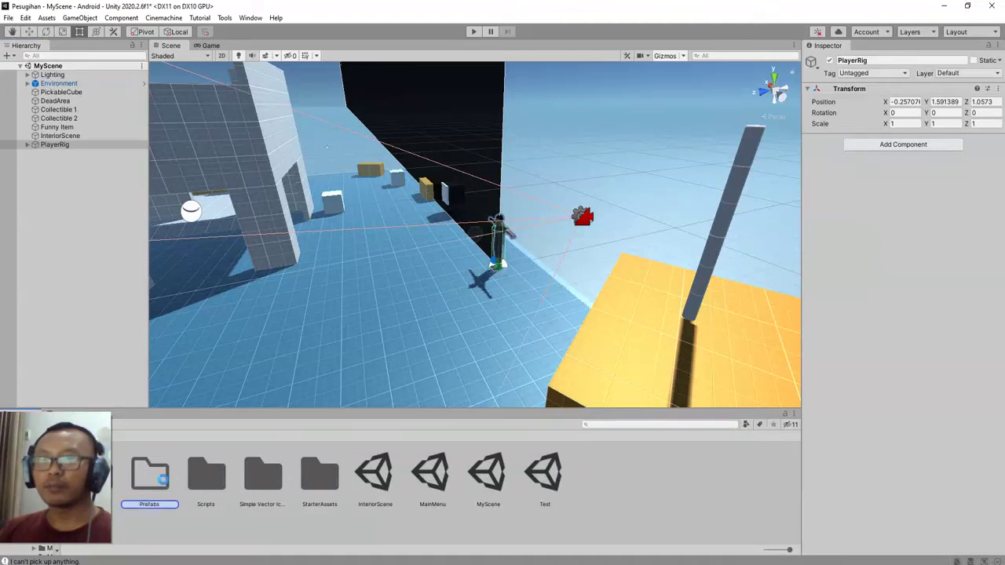
pyautogui.click(55, 145)
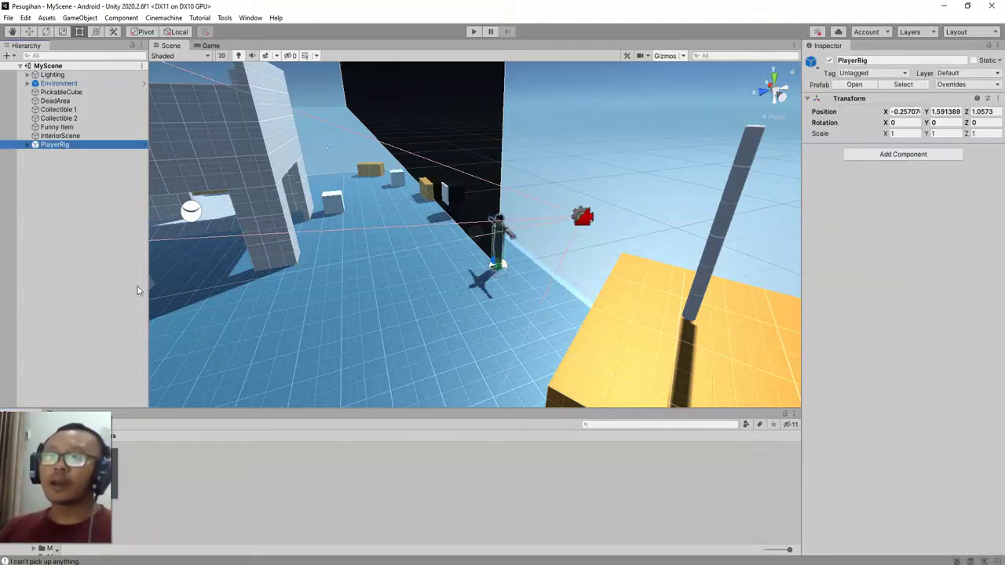
pyautogui.click(116, 388)
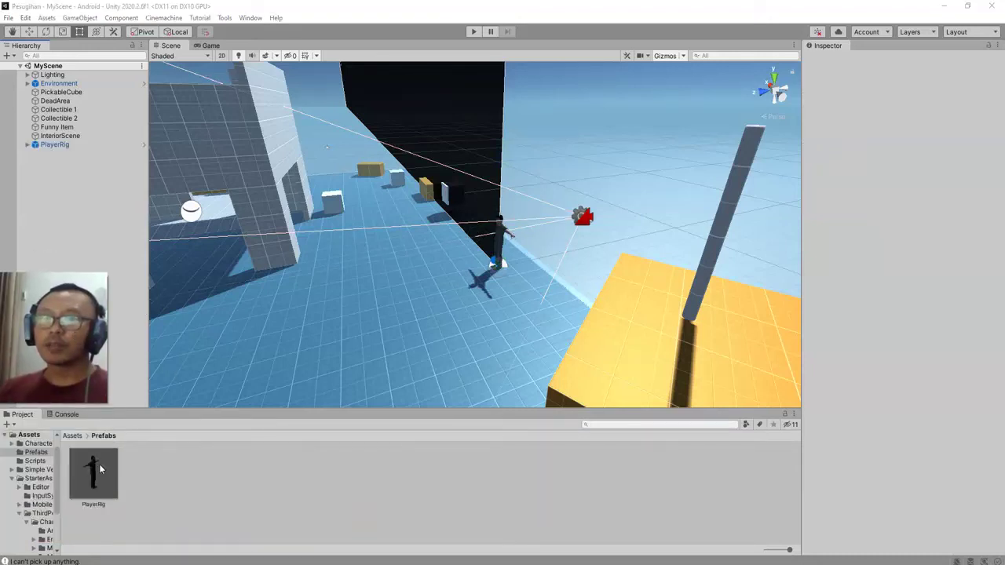
pyautogui.click(74, 437)
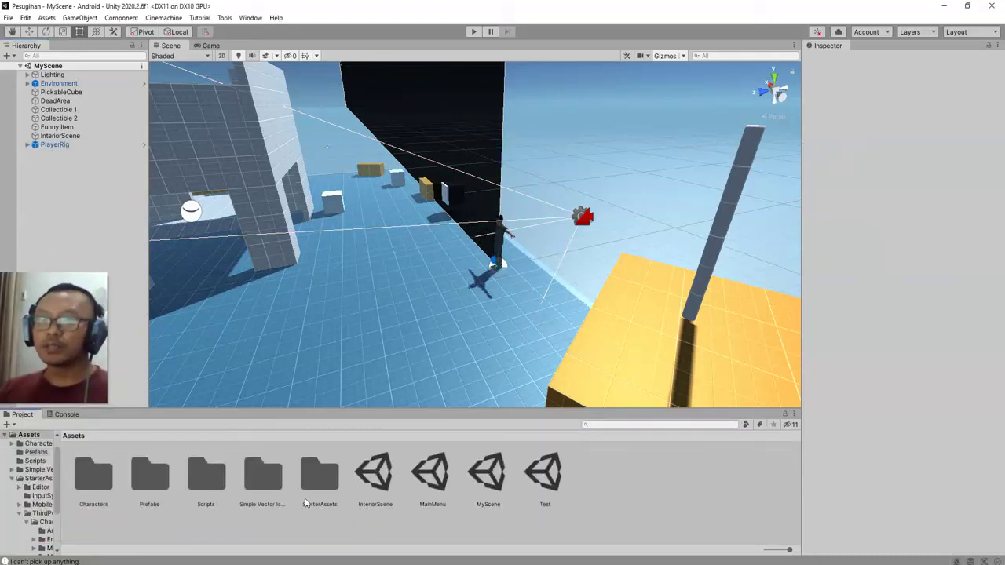
# Open InteriorScene and place a PlayerRig prefab instance from the Prefabs folder
pyautogui.doubleClick(379, 486)
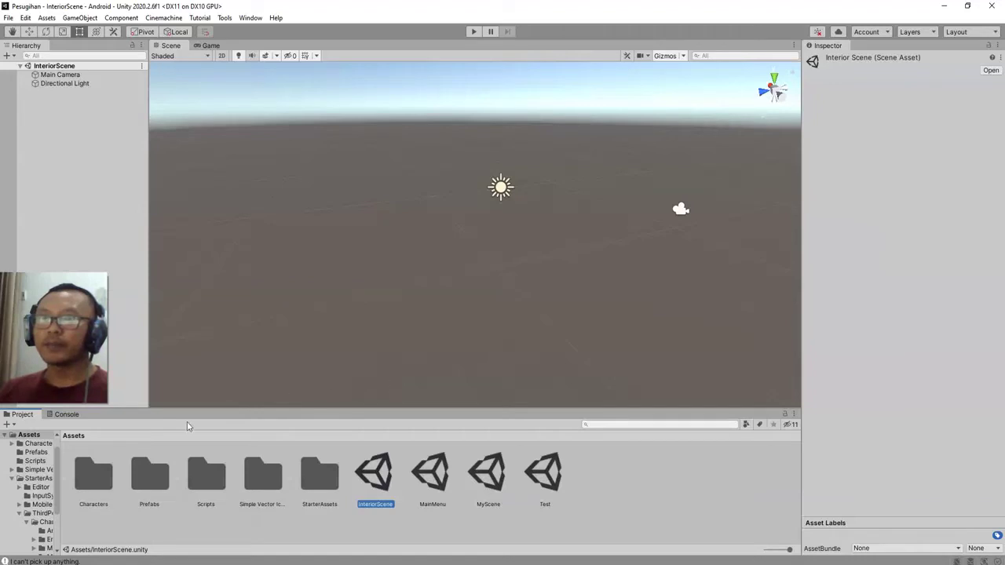
pyautogui.doubleClick(148, 480)
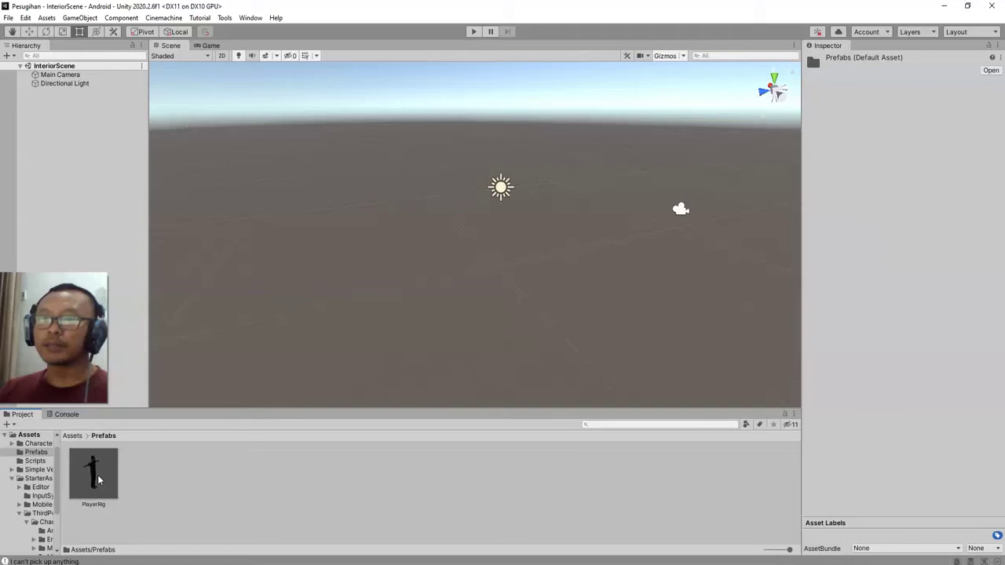
pyautogui.moveTo(79, 487); pyautogui.dragTo(48, 92)
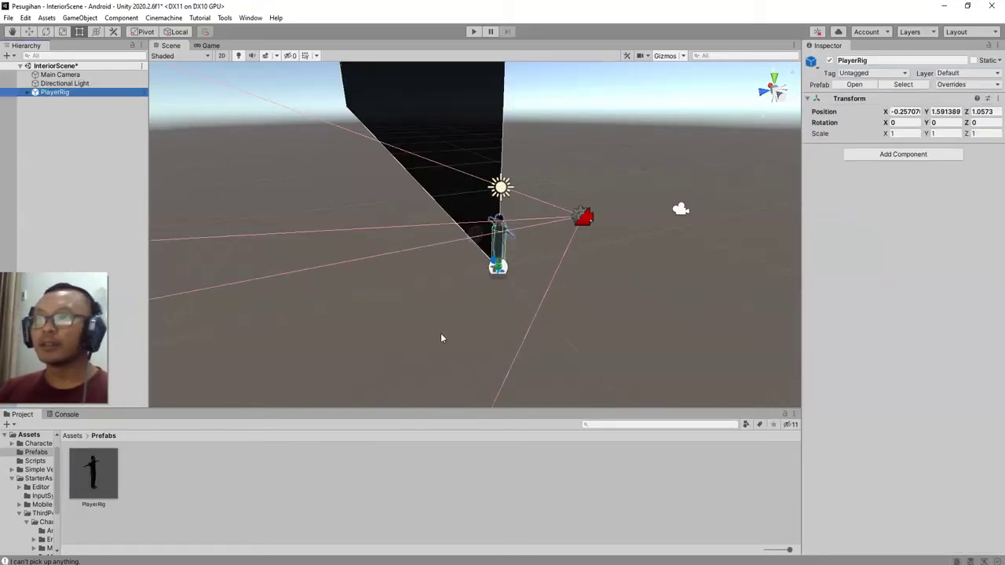
pyautogui.click(598, 335)
pyautogui.keyDown('alt'); pyautogui.moveTo(491, 341); pyautogui.dragTo(490, 330); pyautogui.keyUp('alt')
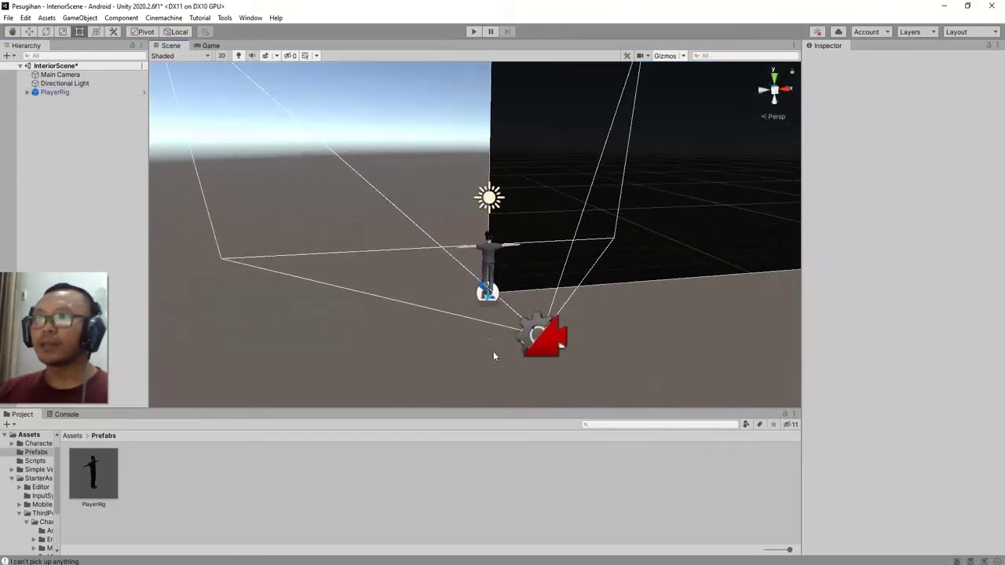
# Delete InteriorScene's original Main Camera and save the scene
pyautogui.click(79, 75)
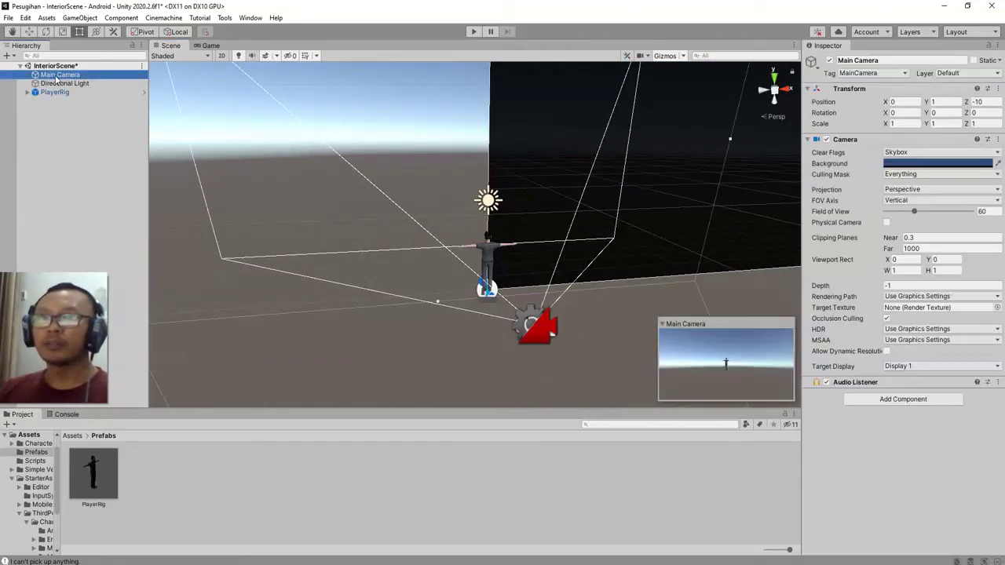
pyautogui.press('Delete')
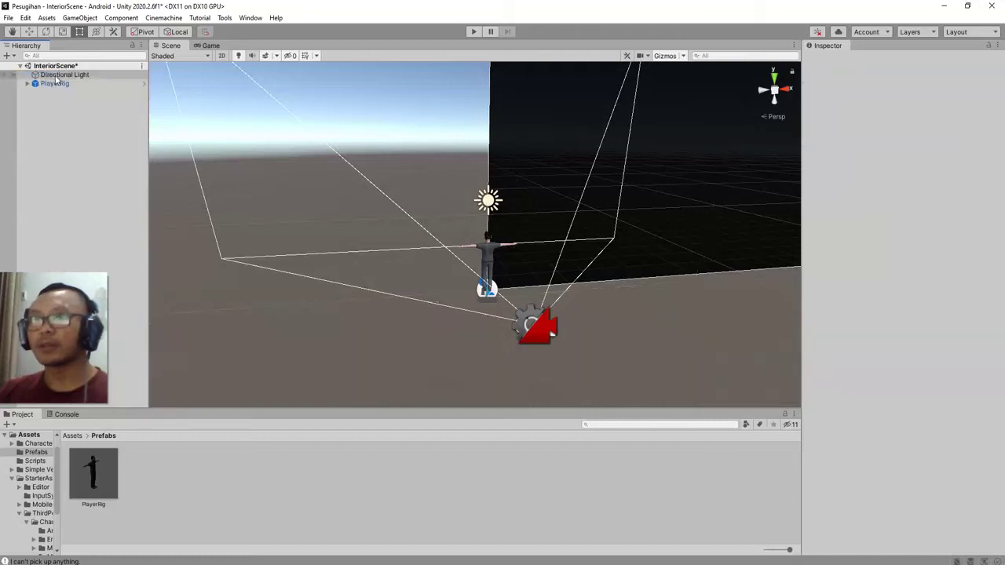
pyautogui.hotkey('ctrl', 's')
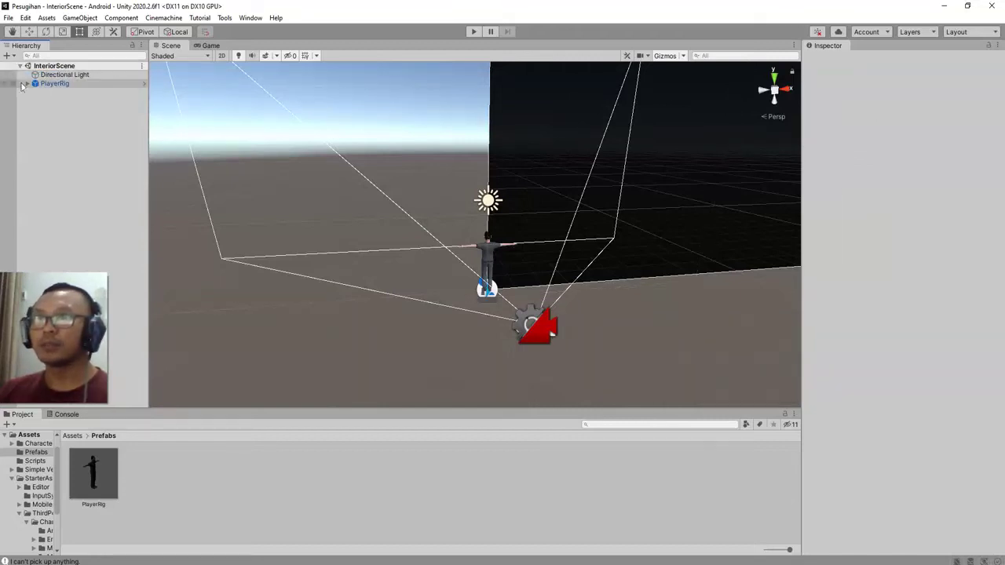
pyautogui.click(26, 83)
pyautogui.click(65, 85)
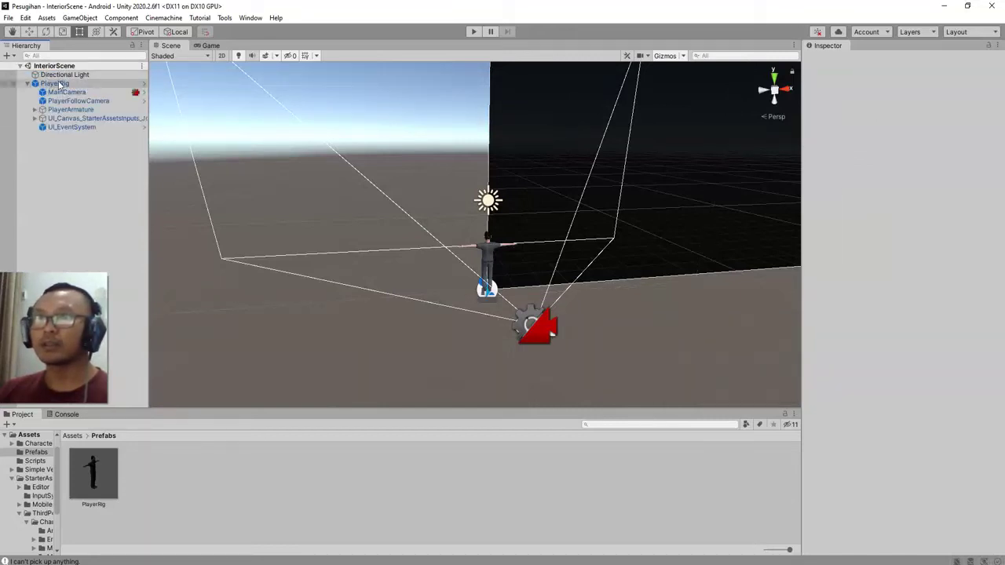
pyautogui.click(509, 351)
pyautogui.scroll(-2, 428, 357)
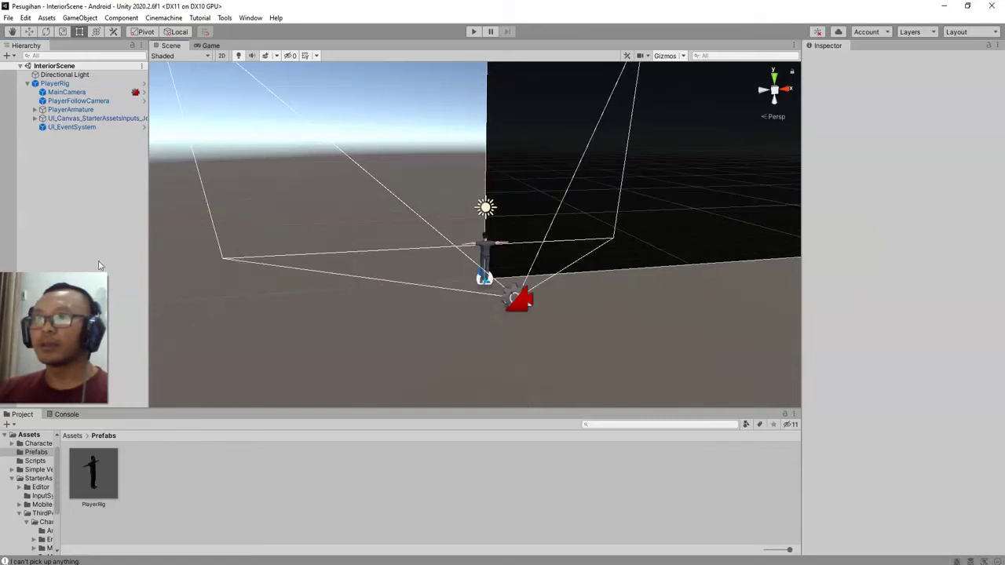
pyautogui.rightClick(95, 191)
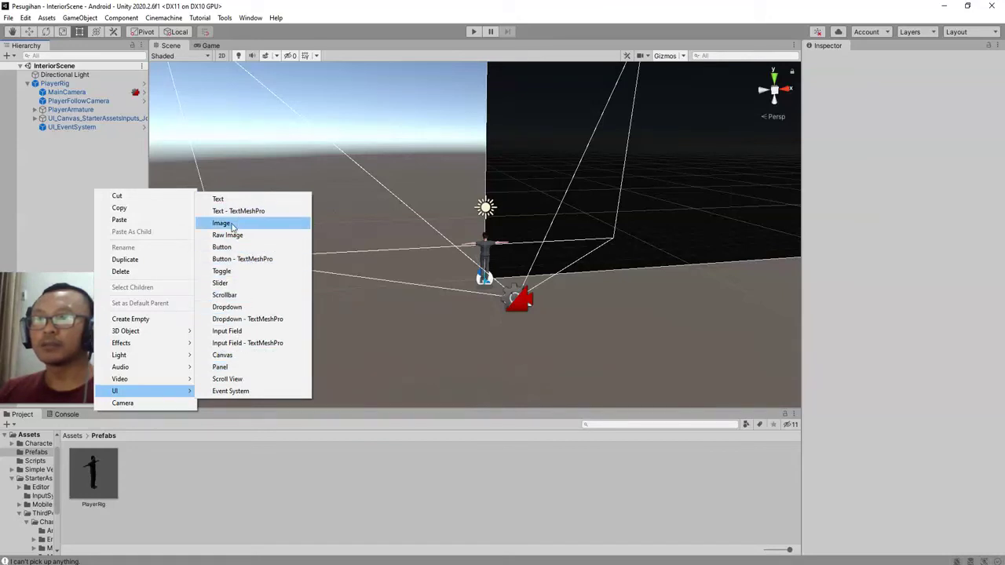
pyautogui.moveTo(126, 331)
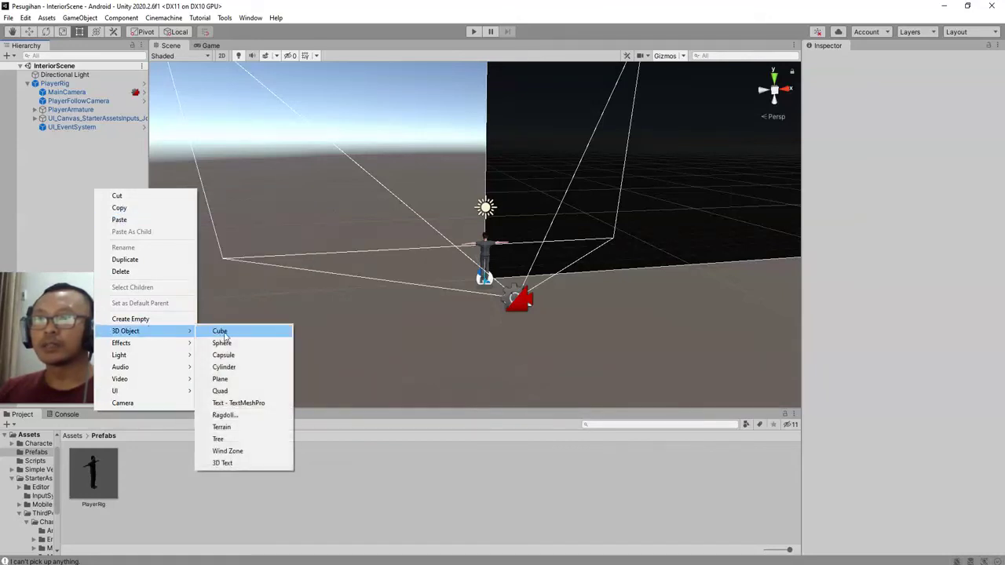
# Add a plane to InteriorScene and lower it with the Move tool beneath the player's feet
pyautogui.click(233, 379)
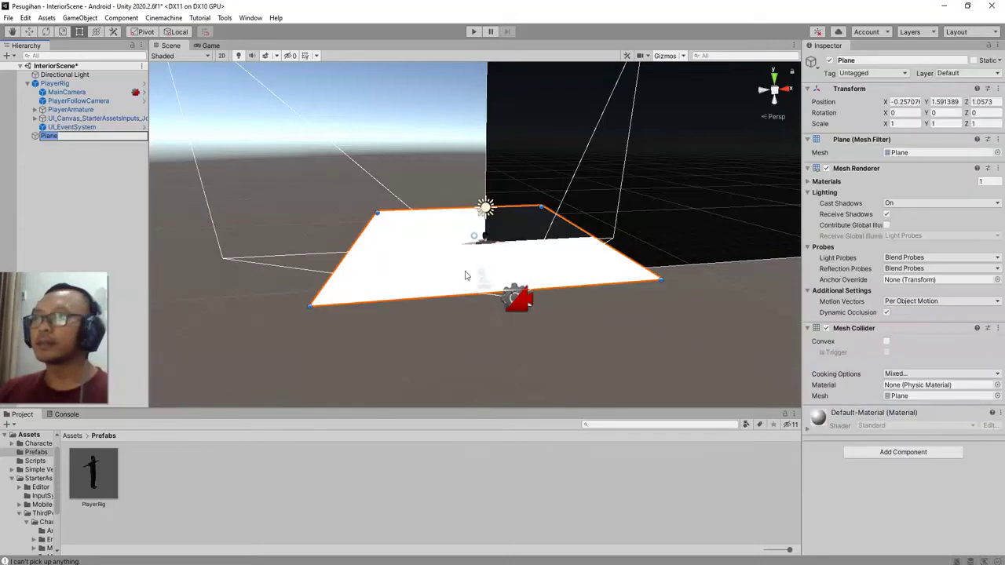
pyautogui.keyDown('alt'); pyautogui.moveTo(465, 276); pyautogui.dragTo(408, 275); pyautogui.keyUp('alt')
pyautogui.click(34, 38)
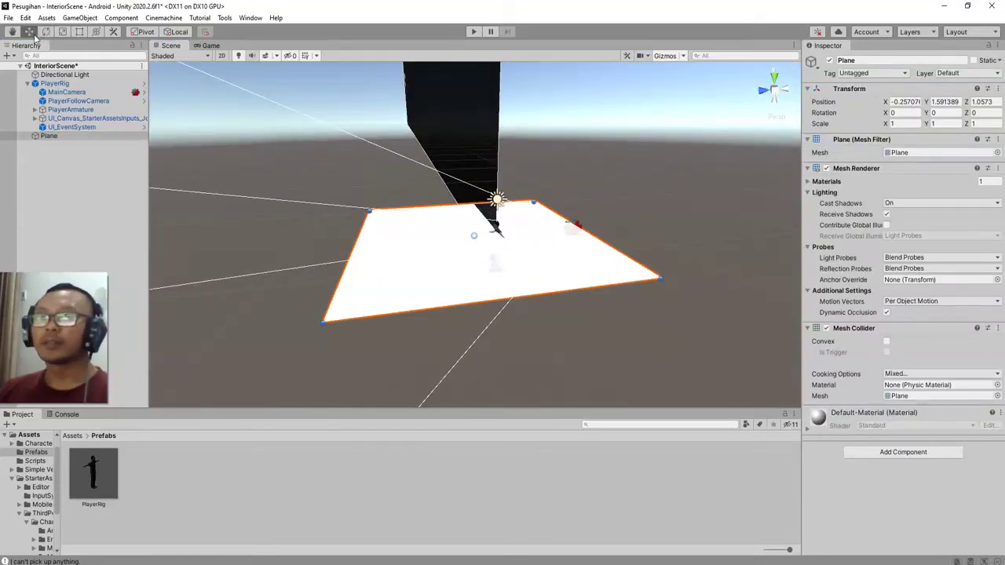
pyautogui.moveTo(475, 196)
pyautogui.mouseDown()
pyautogui.moveTo(474, 238)
pyautogui.moveTo(474, 229)
pyautogui.moveTo(310, 226)
pyautogui.moveTo(685, 299)
pyautogui.mouseUp()
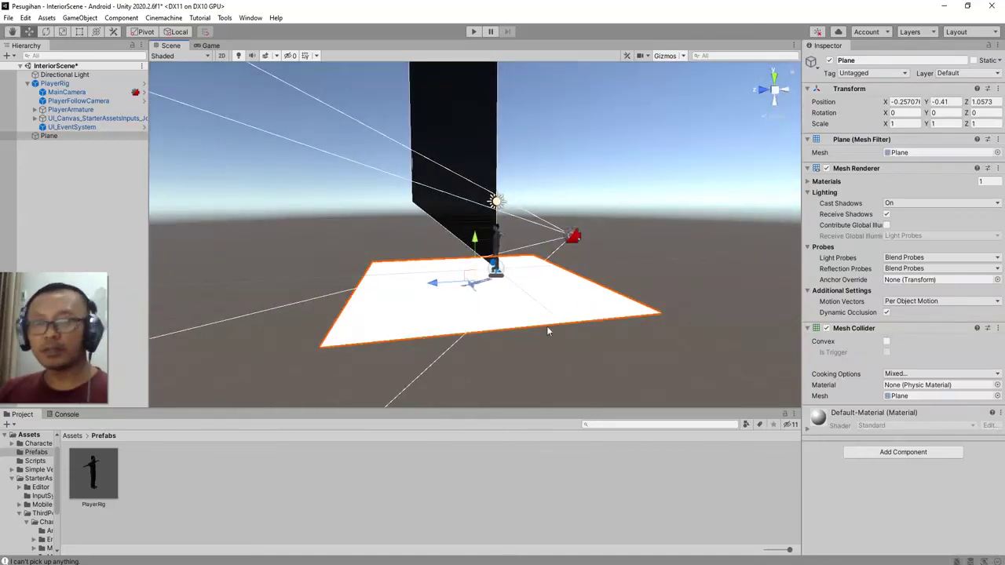
pyautogui.click(382, 478)
pyautogui.click(73, 436)
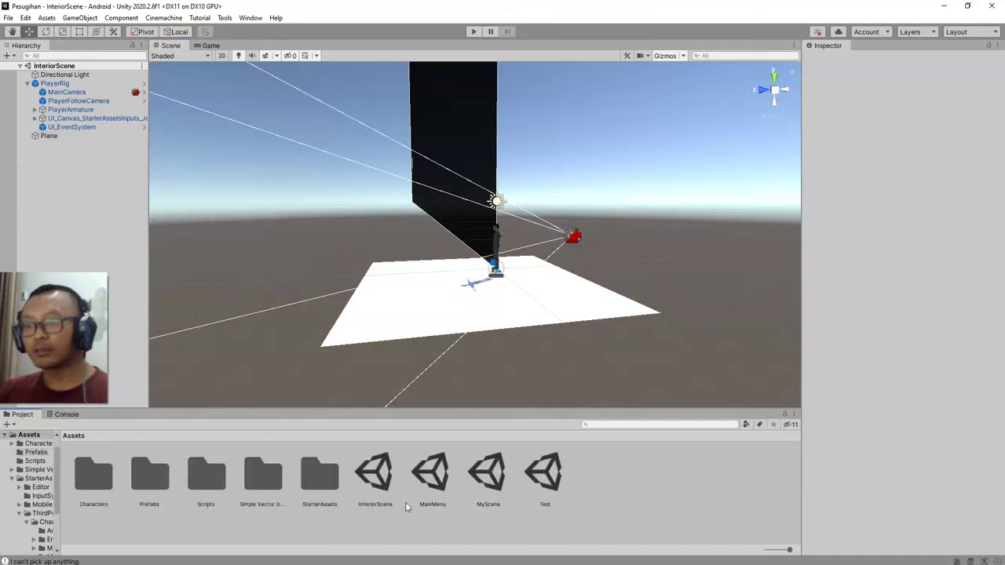
# Start the game from the MainMenu scene and walk the character to the wall's doorway in MyScene
pyautogui.doubleClick(432, 475)
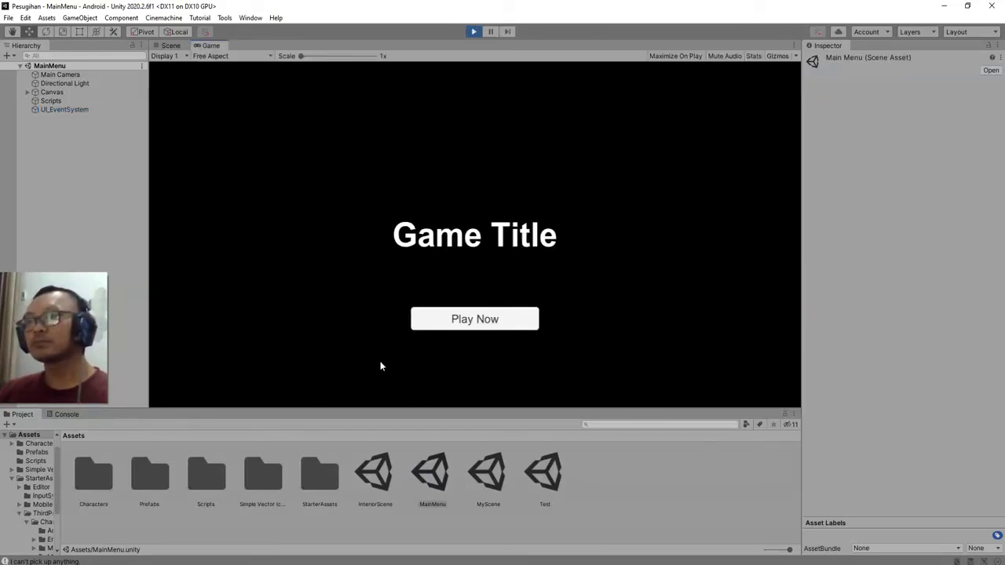
pyautogui.click(475, 321)
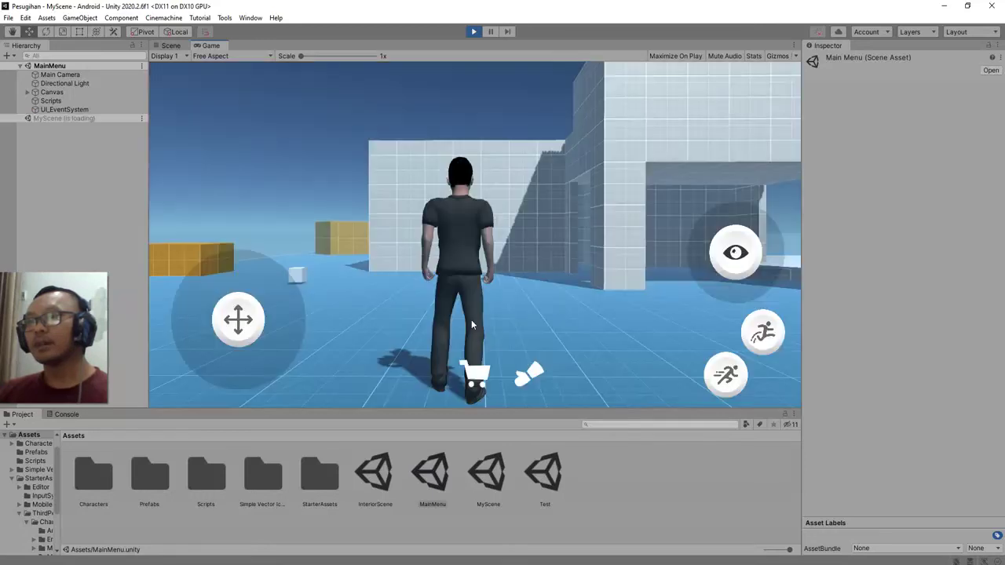
pyautogui.press('w')
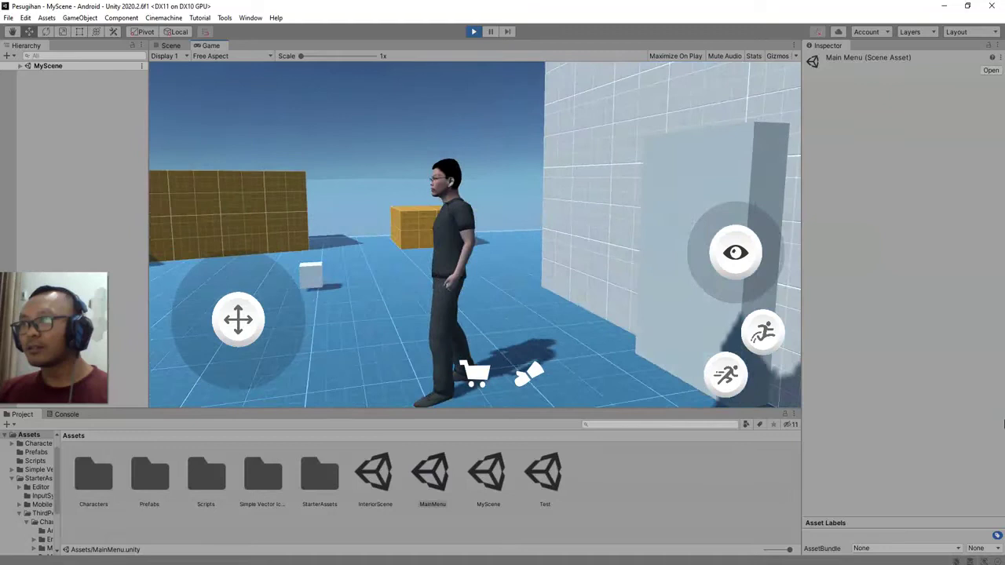
pyautogui.press('w')
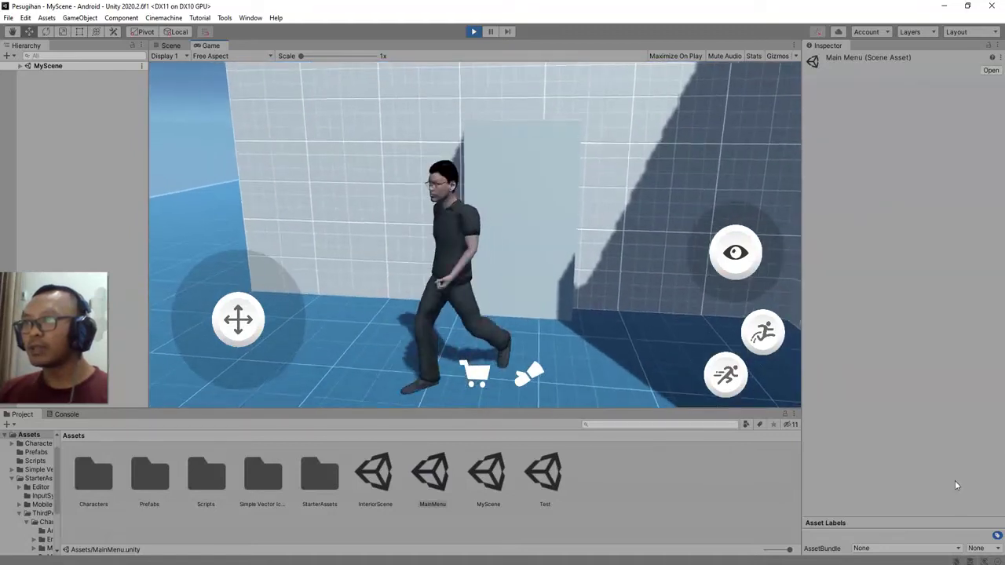
pyautogui.press('s')
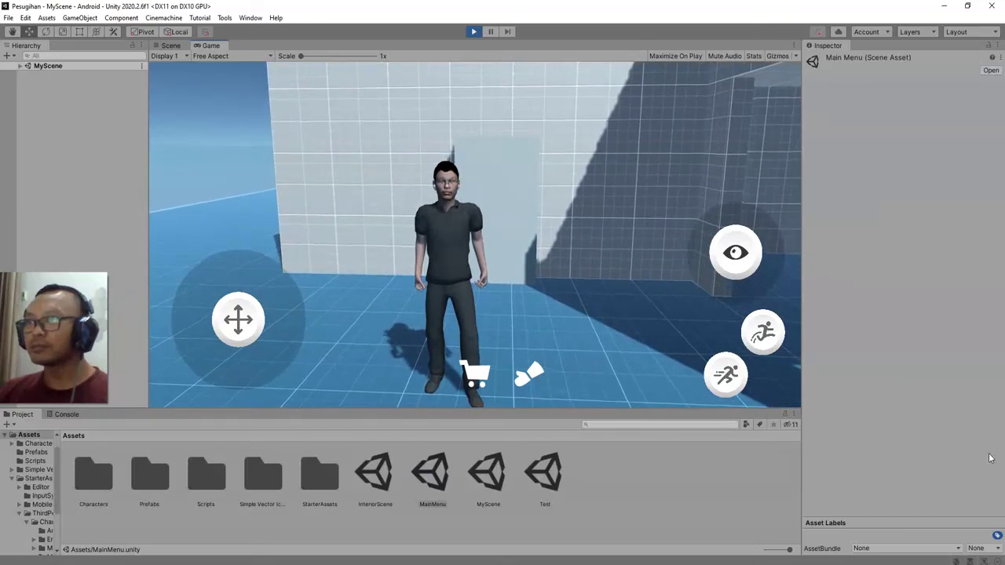
pyautogui.press('a')
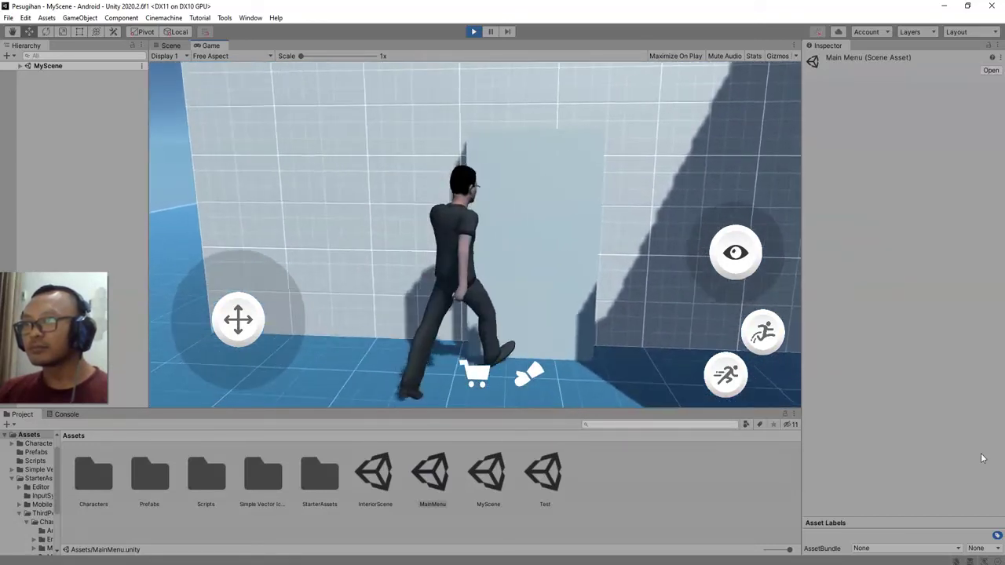
pyautogui.press('a')
pyautogui.press('a')
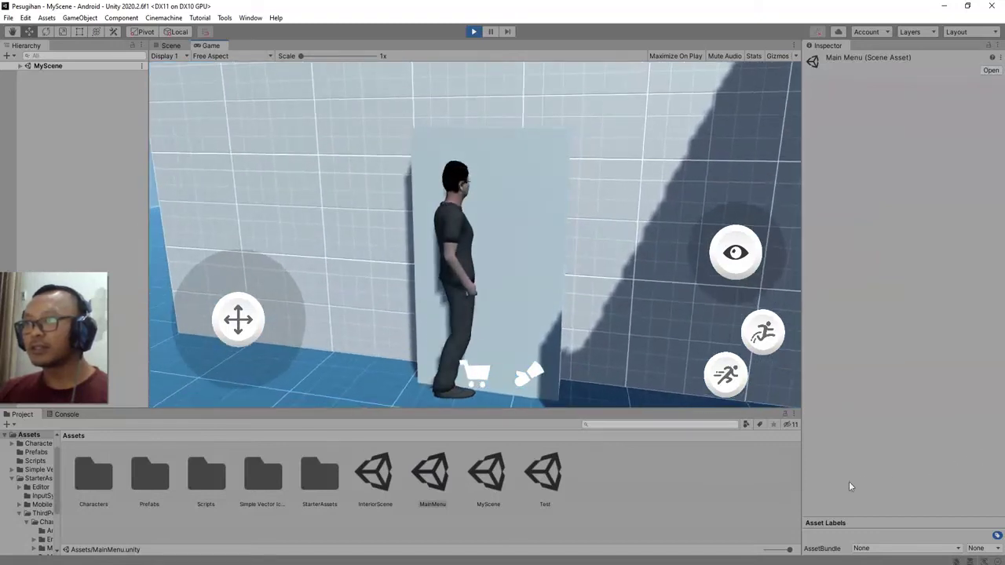
# Walk the character across the InteriorScene plane floor with WASD, swinging the game camera around
pyautogui.click(525, 379)
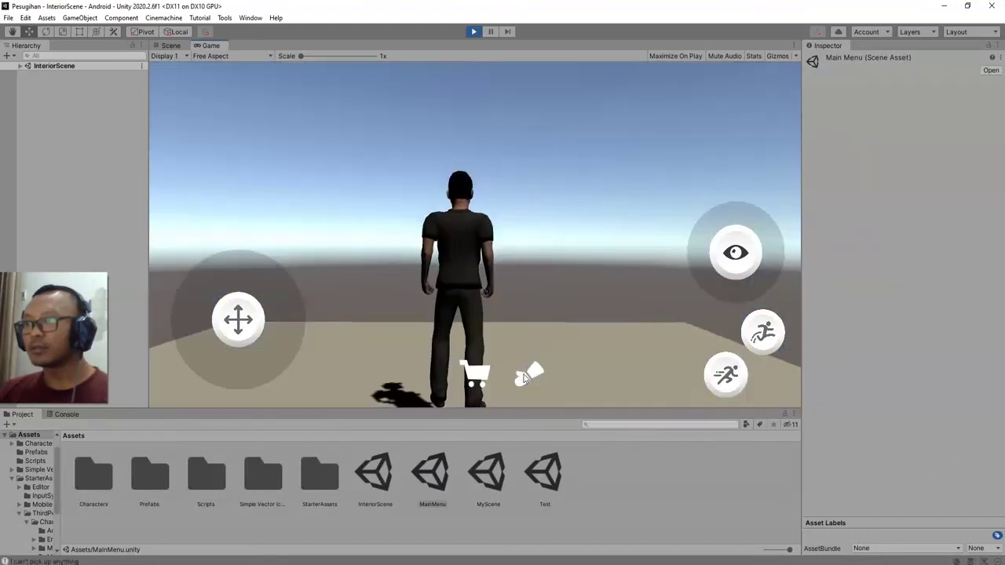
pyautogui.press('d')
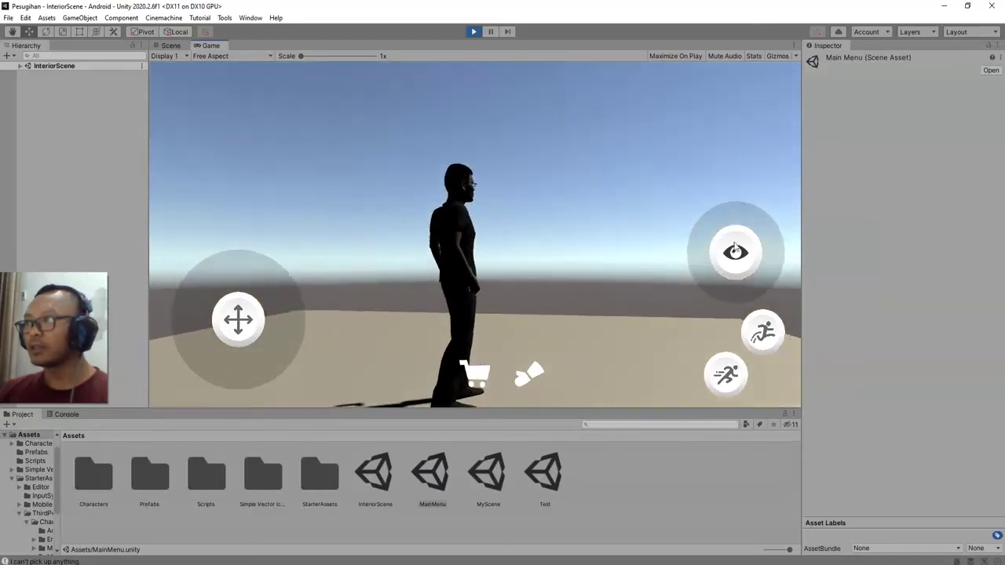
pyautogui.moveTo(738, 254)
pyautogui.mouseDown()
pyautogui.moveTo(758, 263)
pyautogui.moveTo(707, 267)
pyautogui.mouseUp()
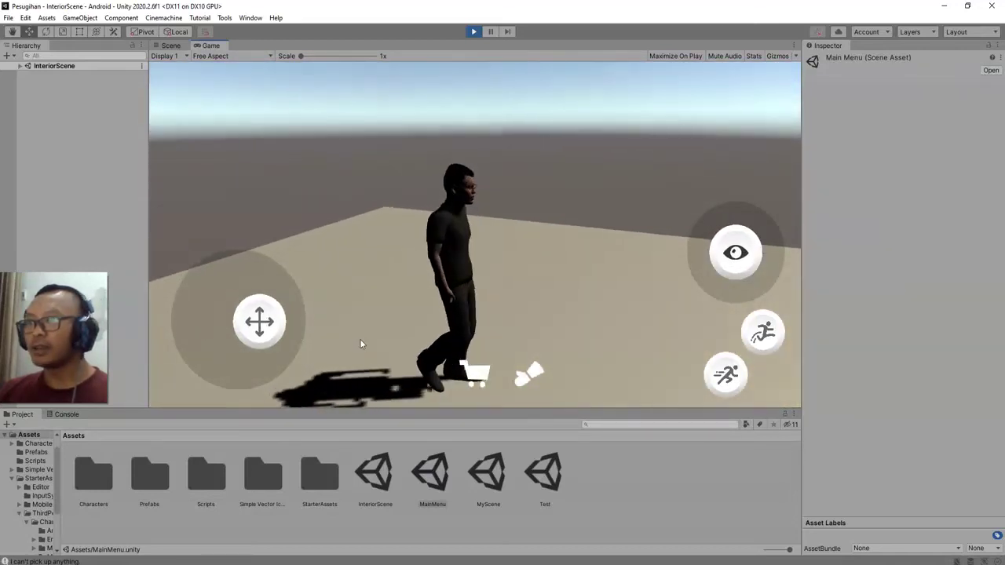
pyautogui.moveTo(360, 344); pyautogui.dragTo(346, 283)
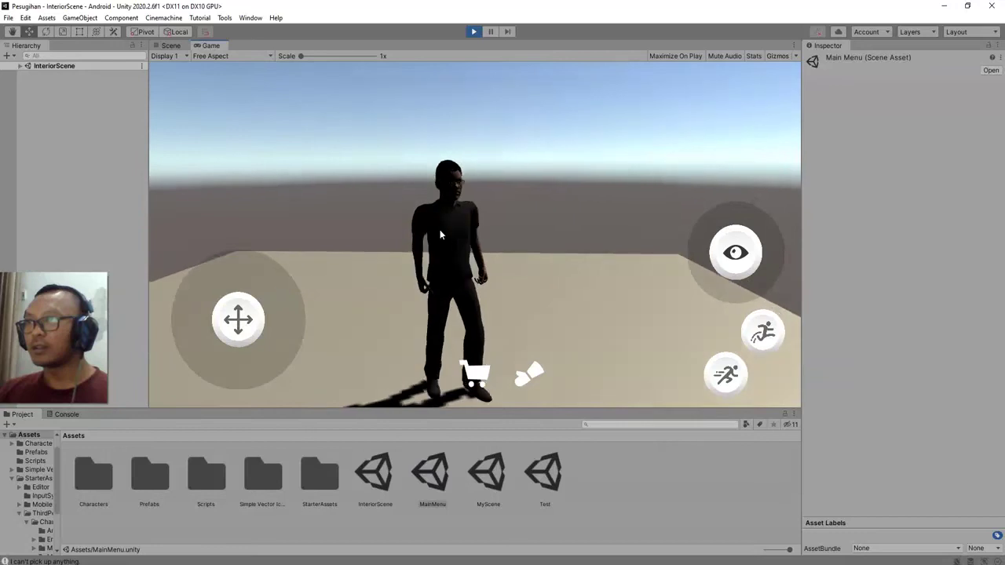
pyautogui.press('w')
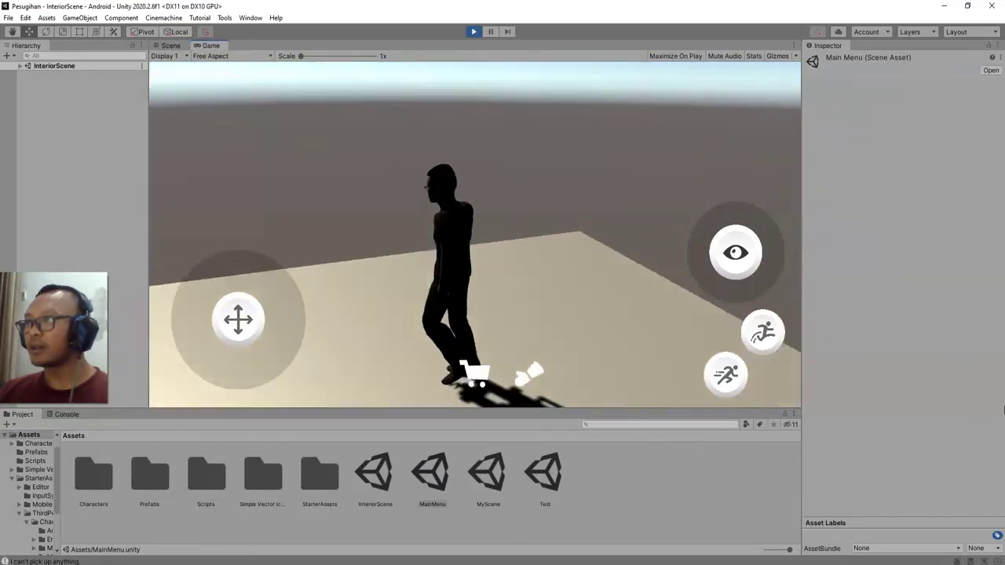